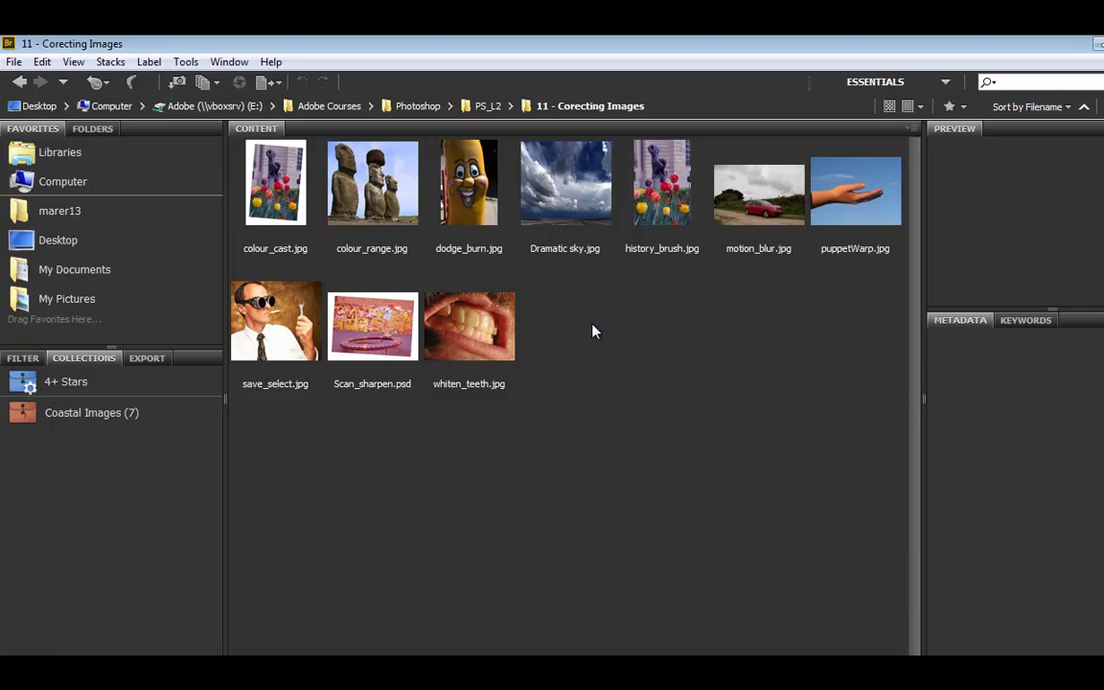
# Open motion_blur.jpg in Camera Raw and reposition and enlarge its window to fit the screen.
pyautogui.click(748, 213)
pyautogui.rightClick(757, 205)
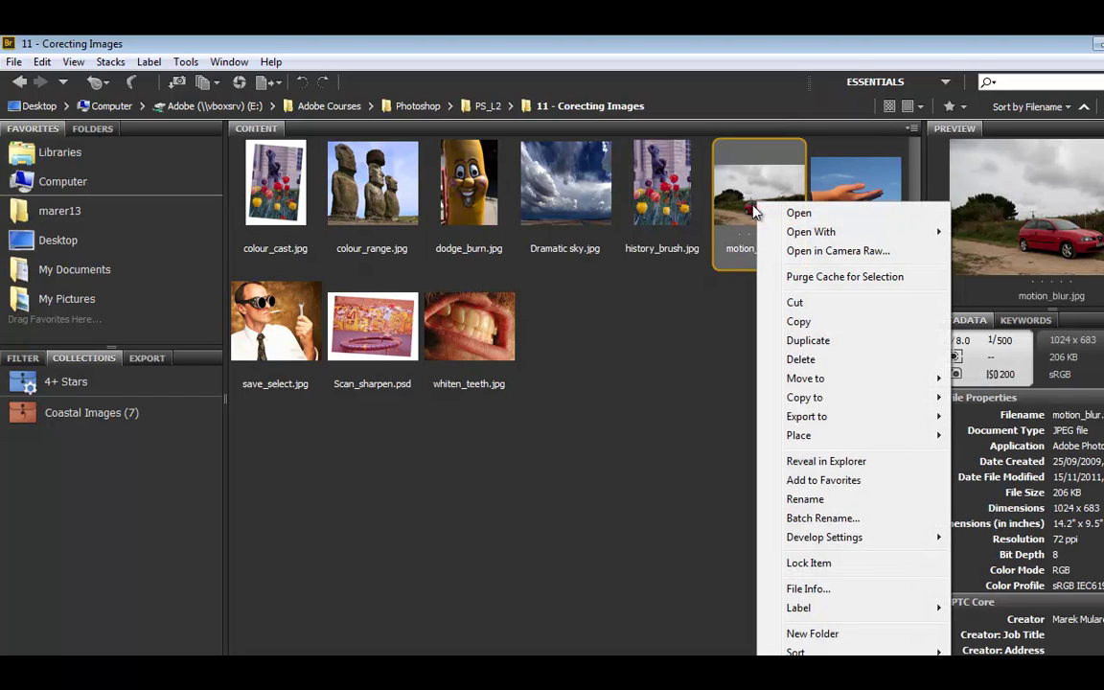
pyautogui.click(817, 251)
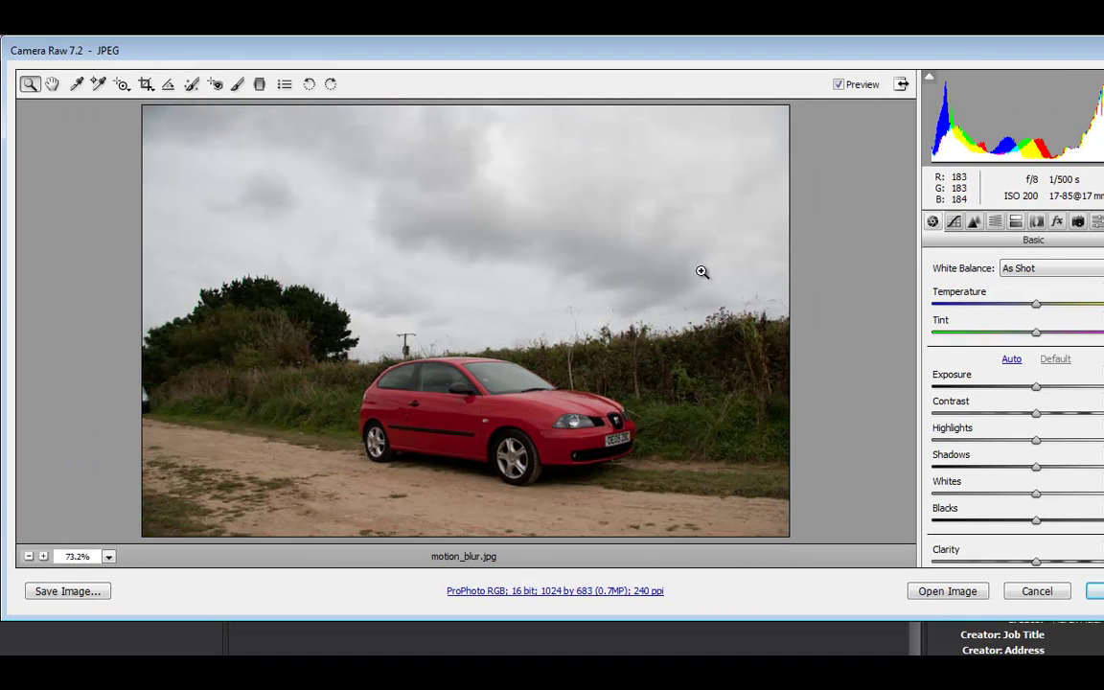
pyautogui.moveTo(699, 56)
pyautogui.mouseDown()
pyautogui.moveTo(700, 107)
pyautogui.moveTo(702, 56)
pyautogui.mouseUp()
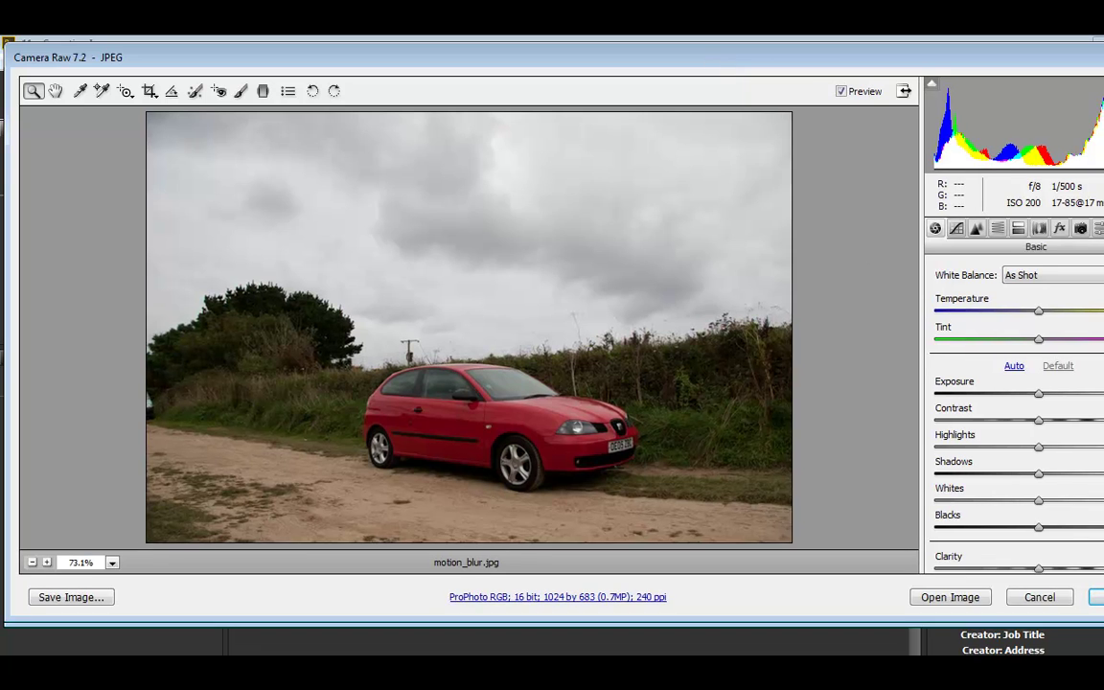
pyautogui.moveTo(1102, 623); pyautogui.dragTo(1091, 654)
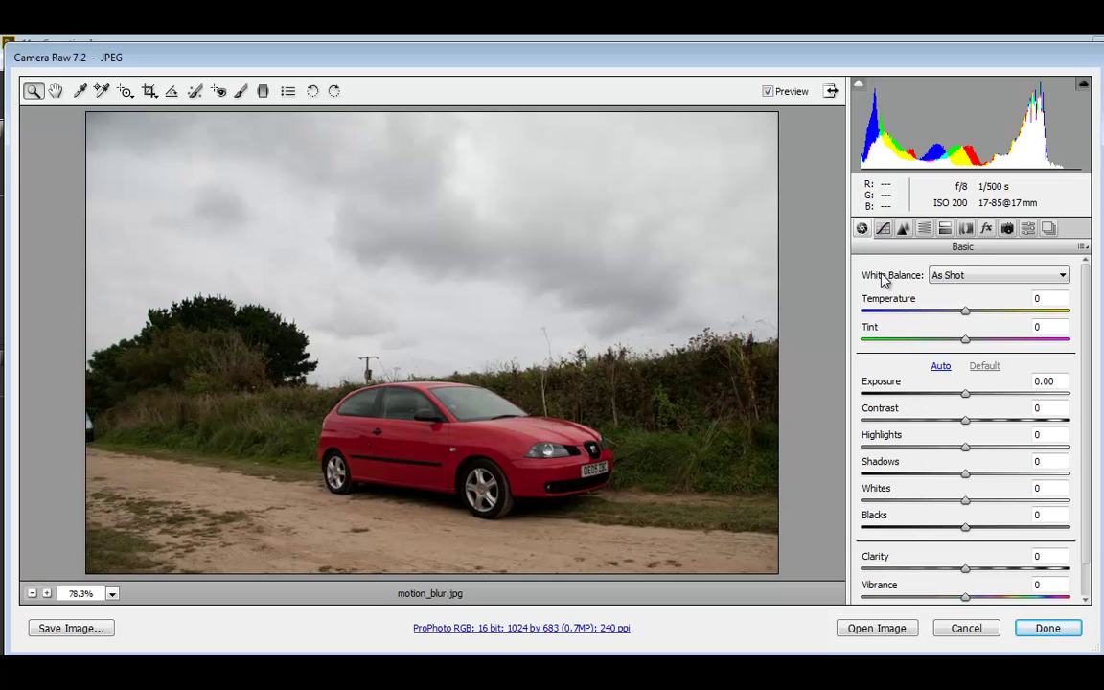
# Convert motion_blur.jpg to grayscale in the HSL/Grayscale tab.
pyautogui.click(904, 230)
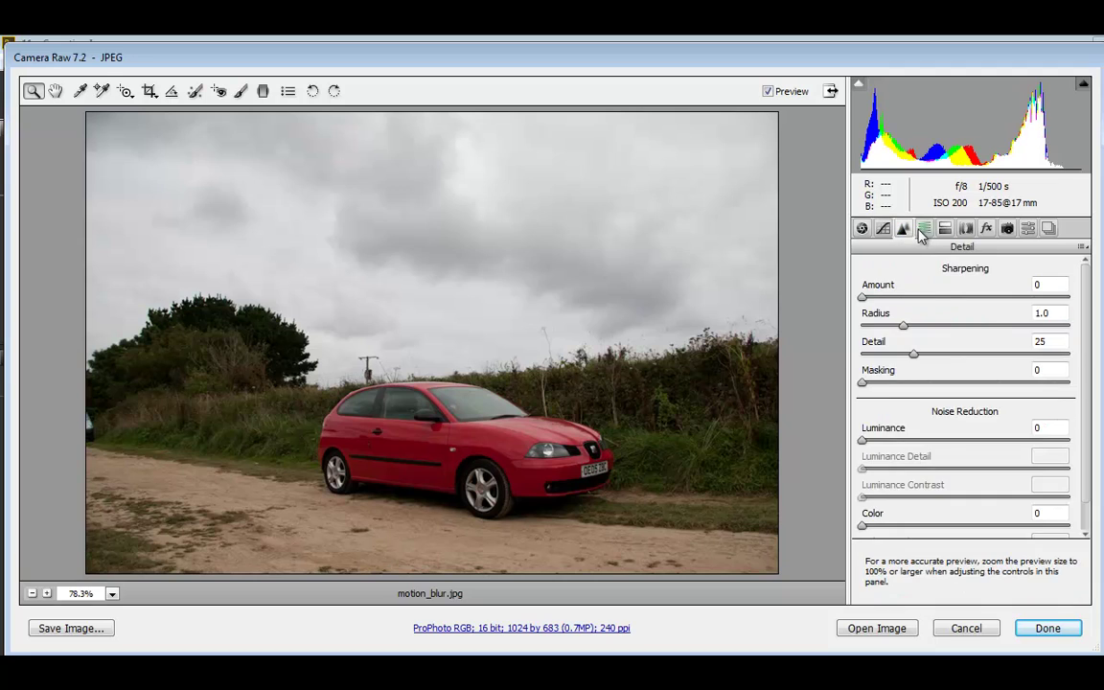
pyautogui.click(924, 230)
pyautogui.click(922, 272)
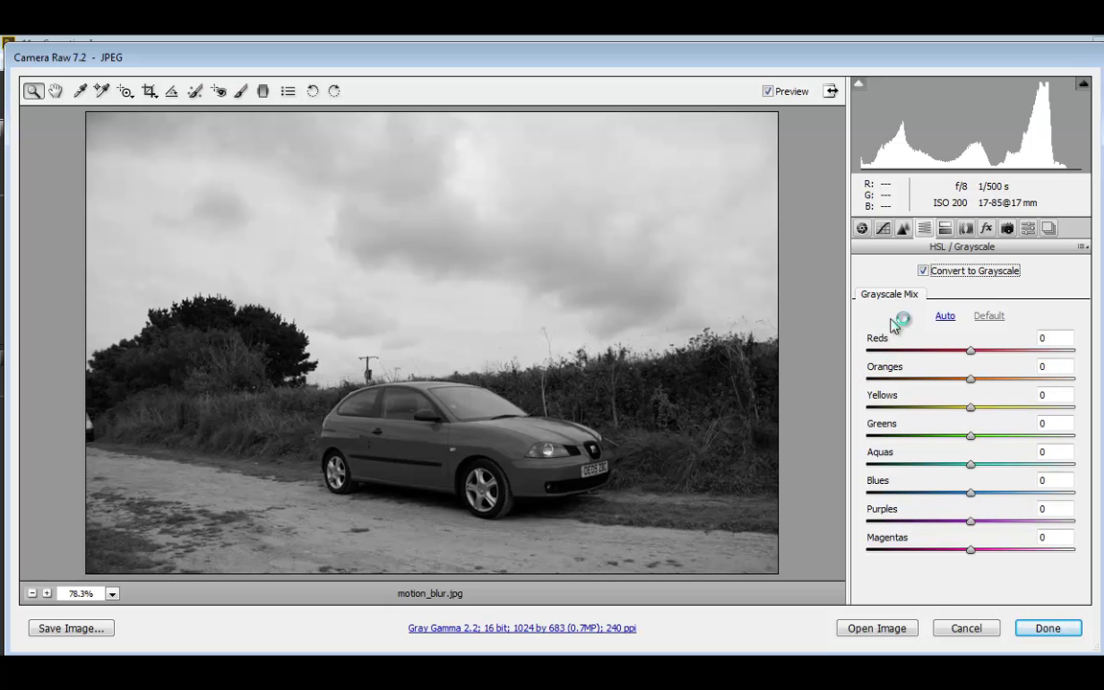
# Enable lens profile corrections, toggling them off and on to compare, leaving them on.
pyautogui.click(966, 228)
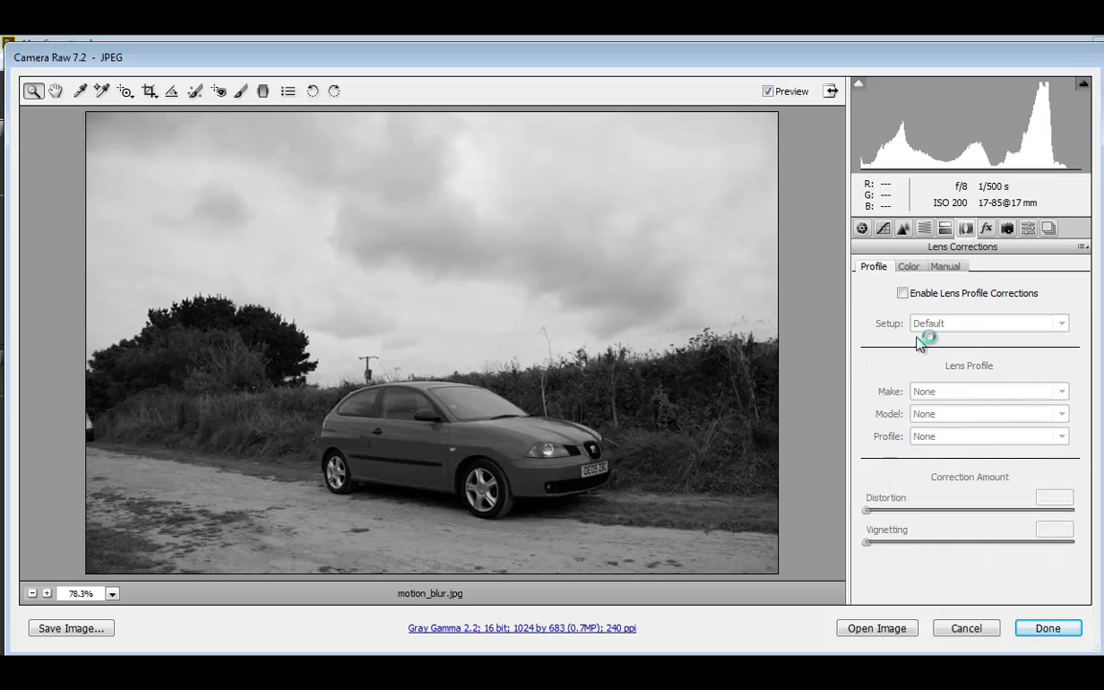
pyautogui.click(902, 293)
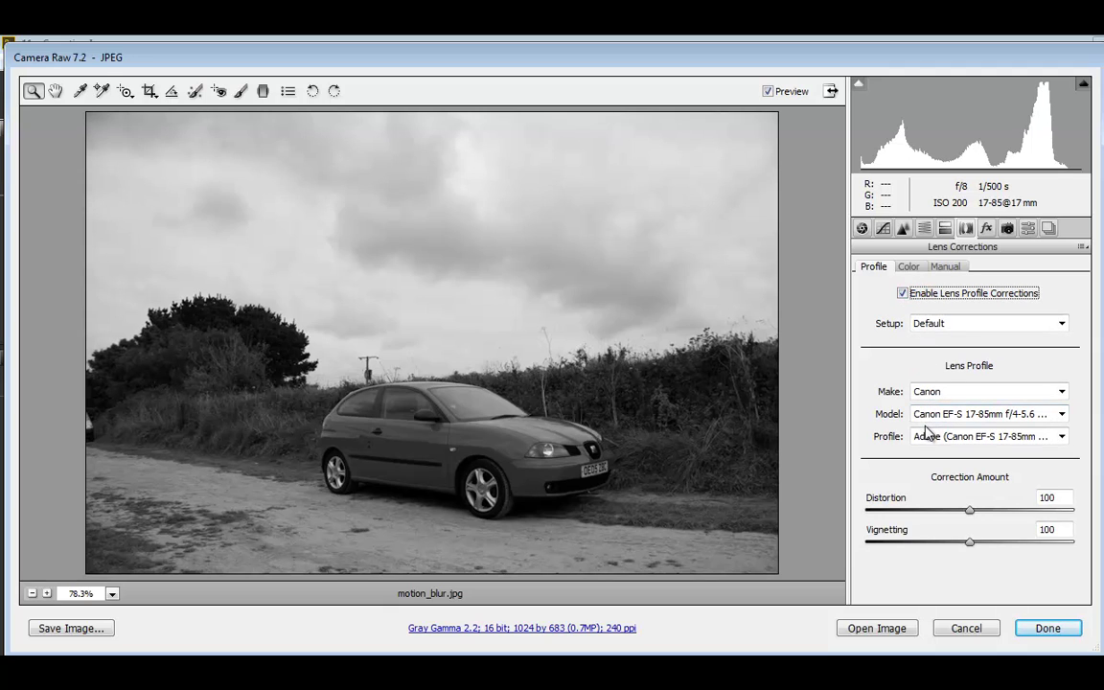
pyautogui.click(903, 295)
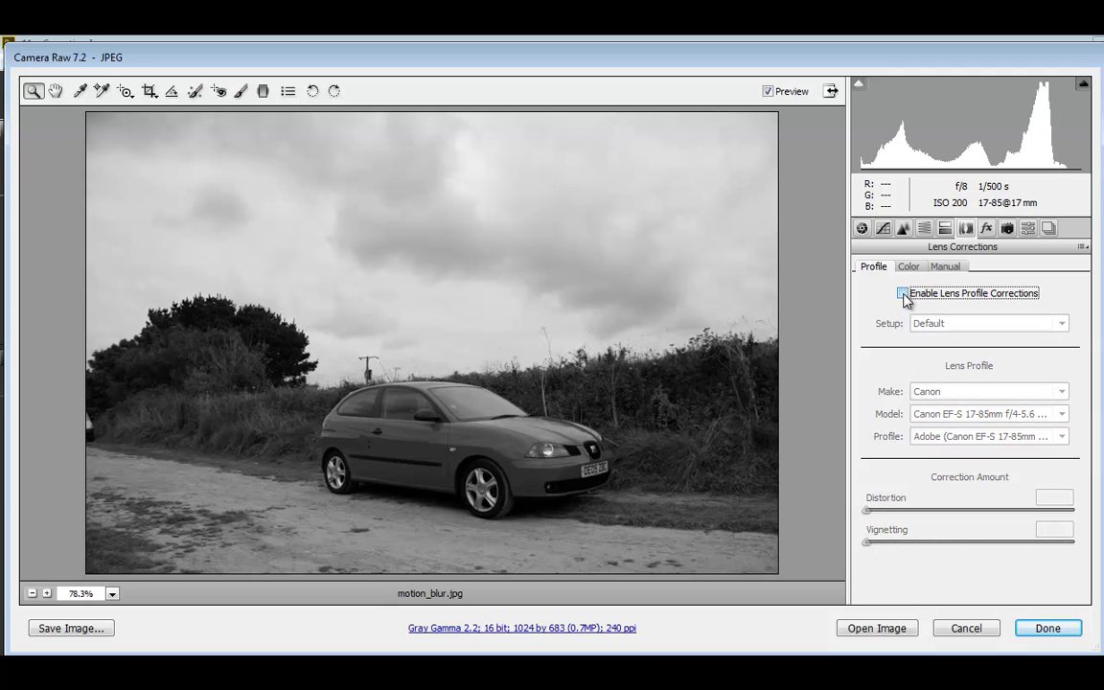
pyautogui.click(902, 294)
pyautogui.click(903, 295)
pyautogui.click(903, 294)
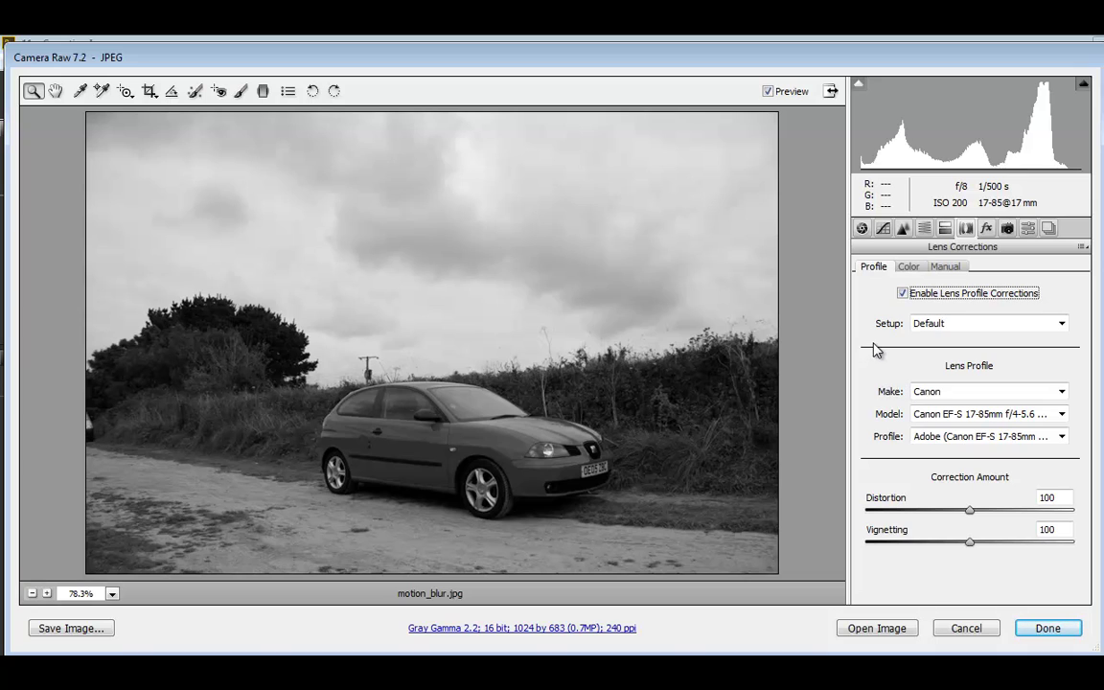
# Darken the photo's corners with a negative Post Crop Vignetting Amount in Effects.
pyautogui.click(987, 230)
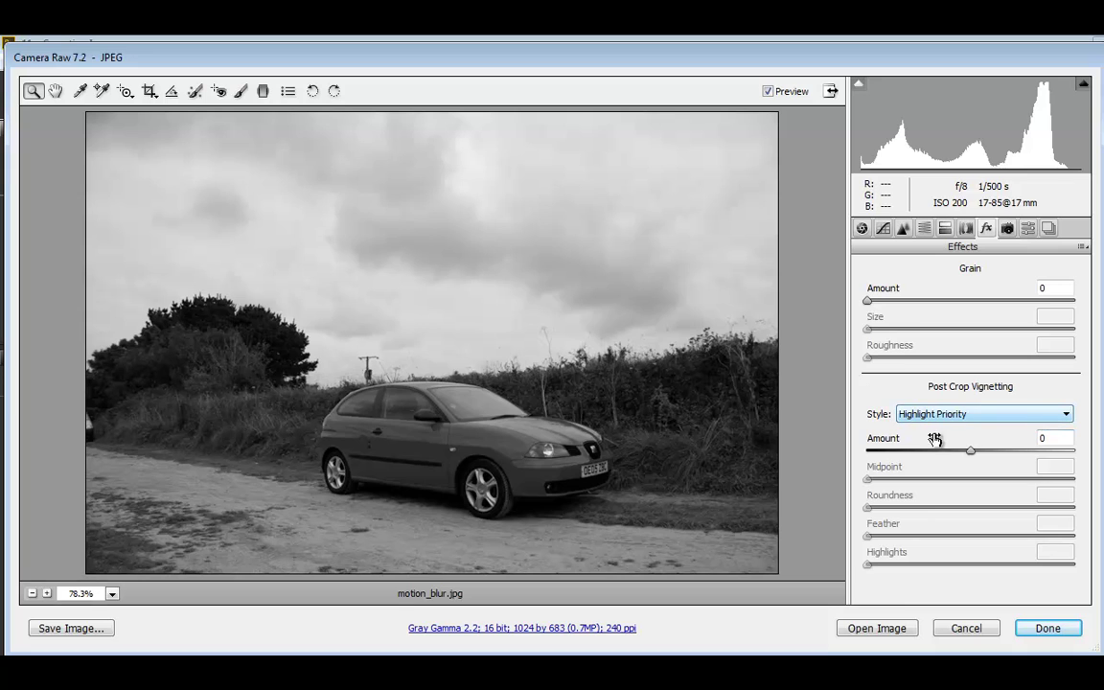
pyautogui.moveTo(971, 450); pyautogui.dragTo(920, 458)
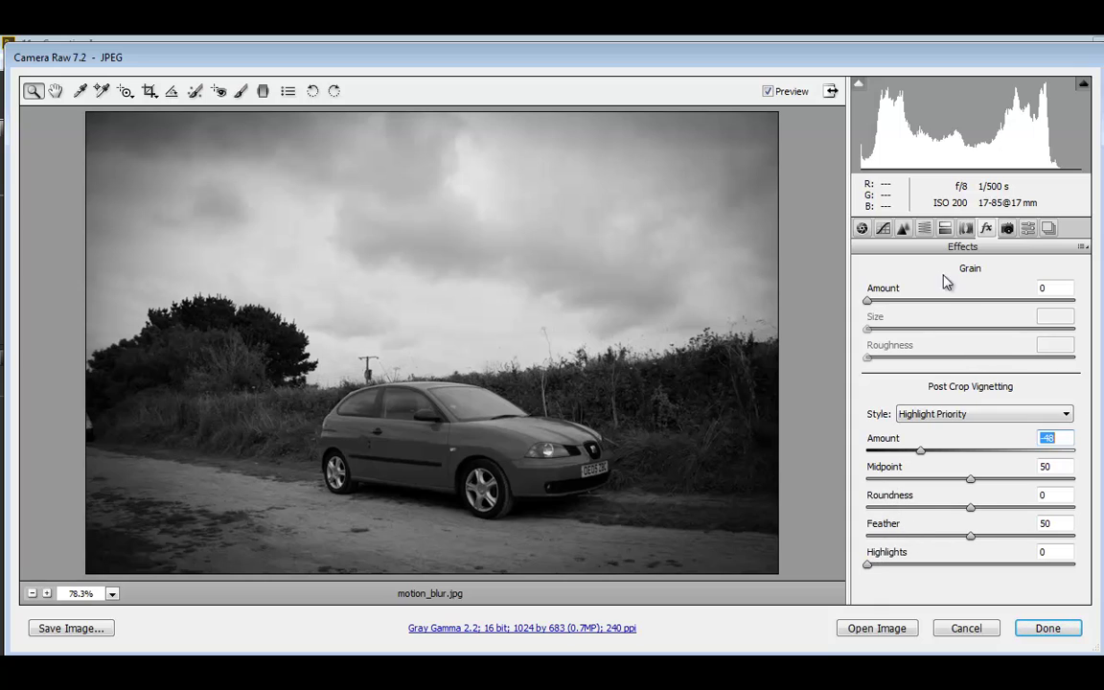
# Set the parametric tone curve to Highlights +56, Darks -10 and Shadows -15.
pyautogui.click(883, 231)
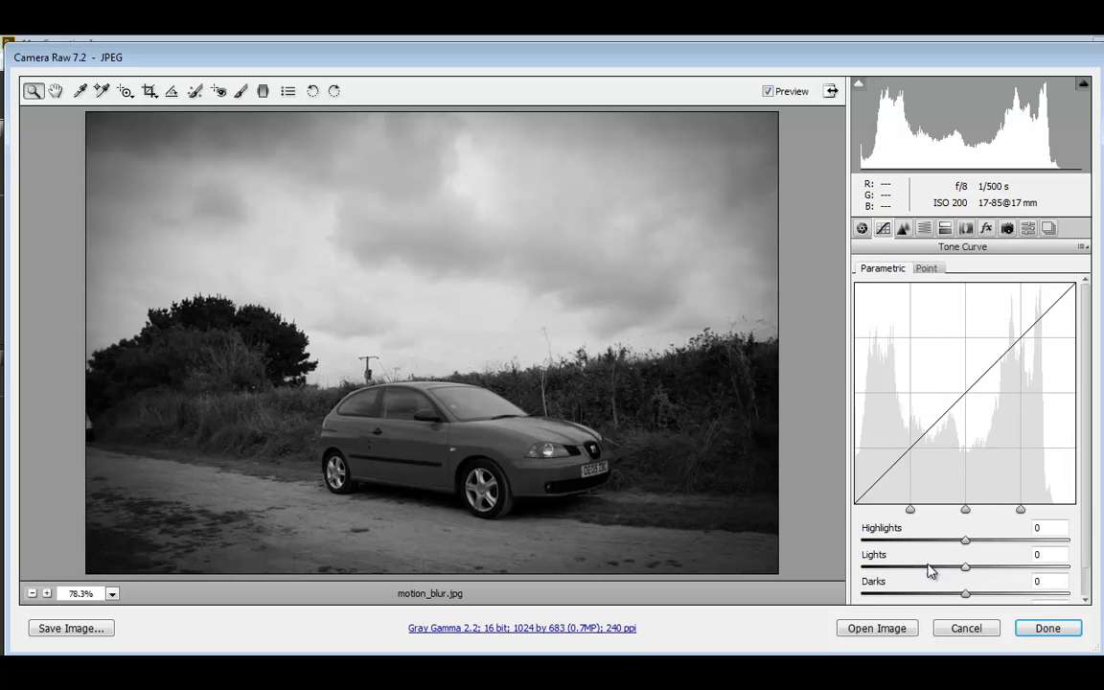
pyautogui.moveTo(966, 541); pyautogui.dragTo(1022, 544)
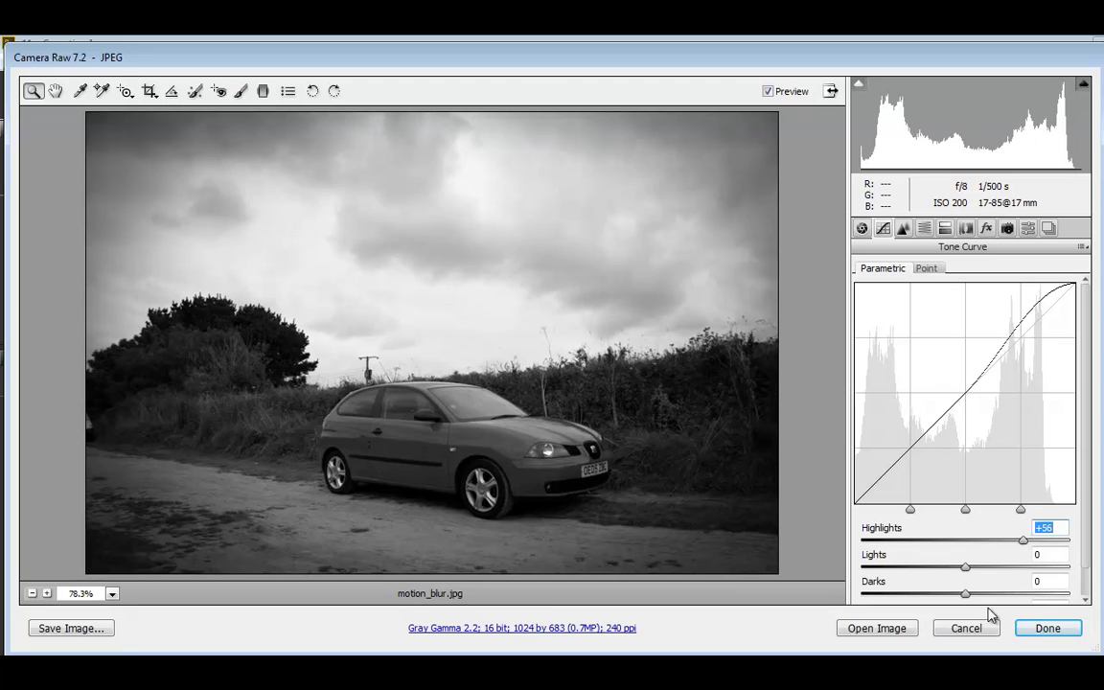
pyautogui.scroll(-1, 1083, 551)
pyautogui.moveTo(965, 589); pyautogui.dragTo(957, 566)
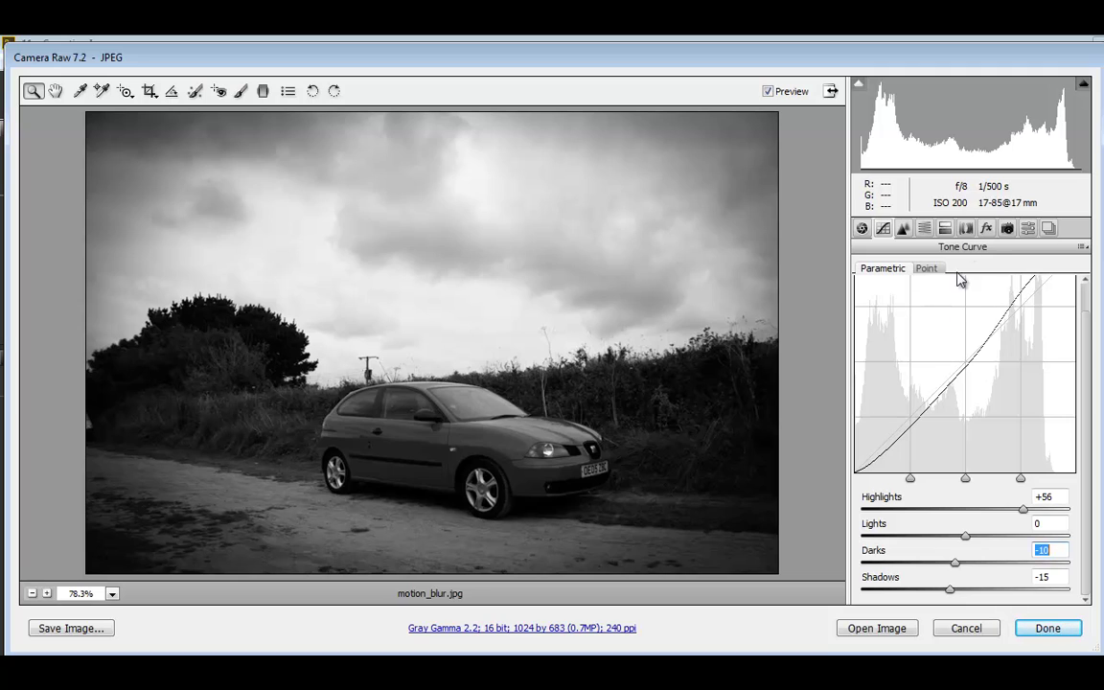
# Save the current settings as the 'Black&White_Vignette' preset and close Camera Raw with Done.
pyautogui.click(1028, 230)
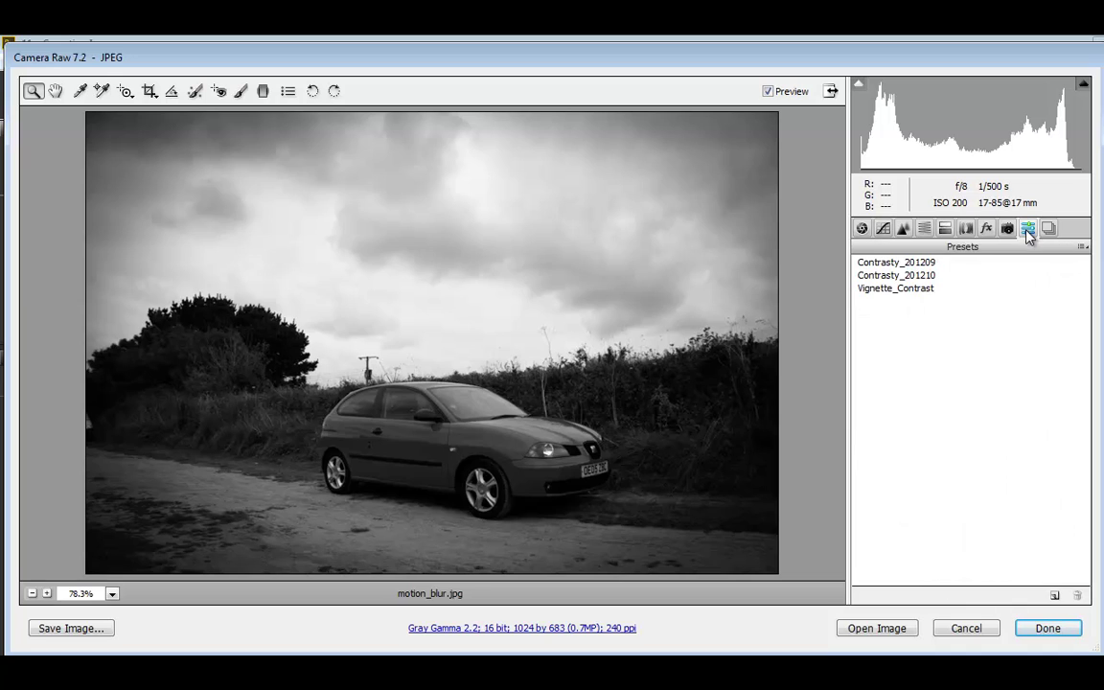
pyautogui.click(1054, 596)
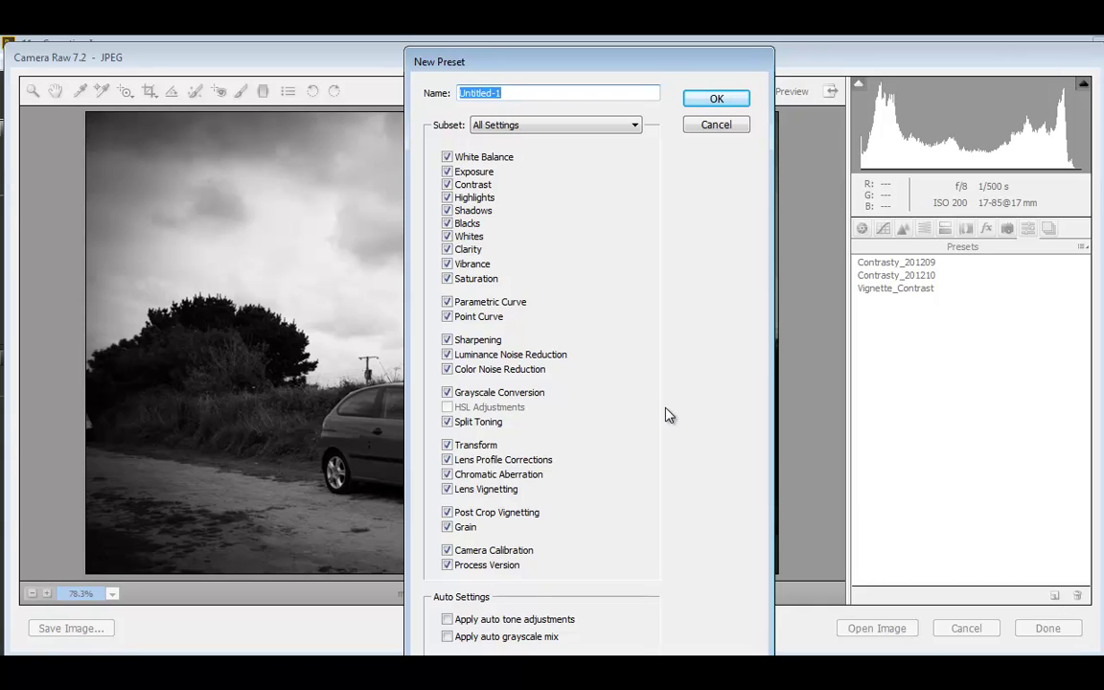
pyautogui.write('Black&White_Vignette')
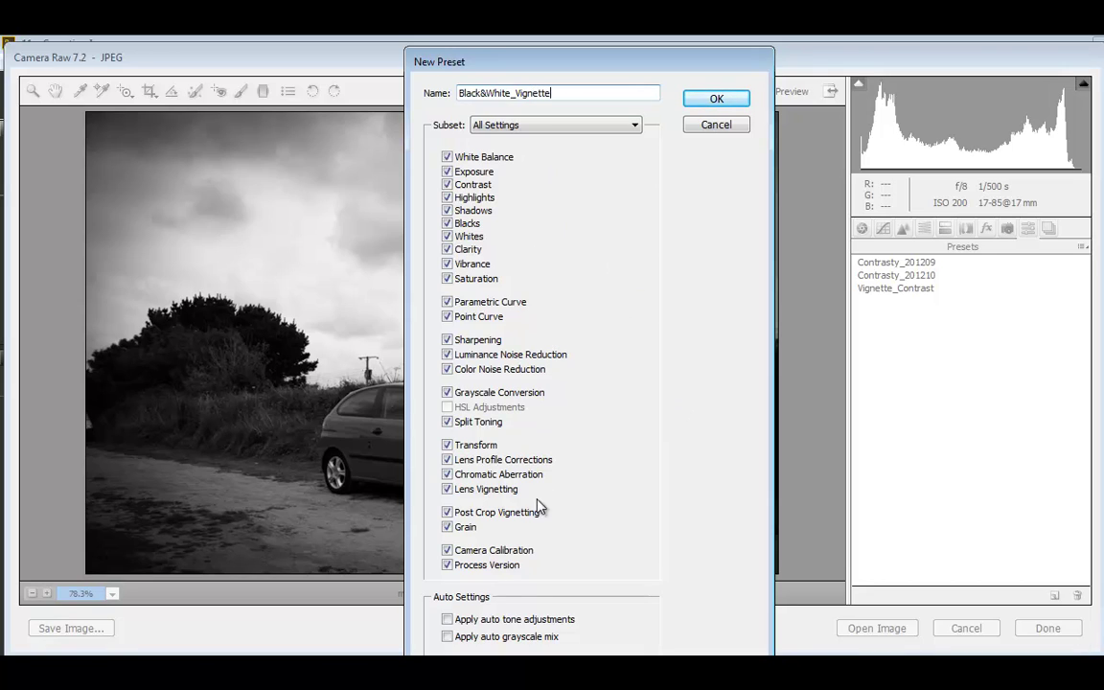
pyautogui.click(716, 100)
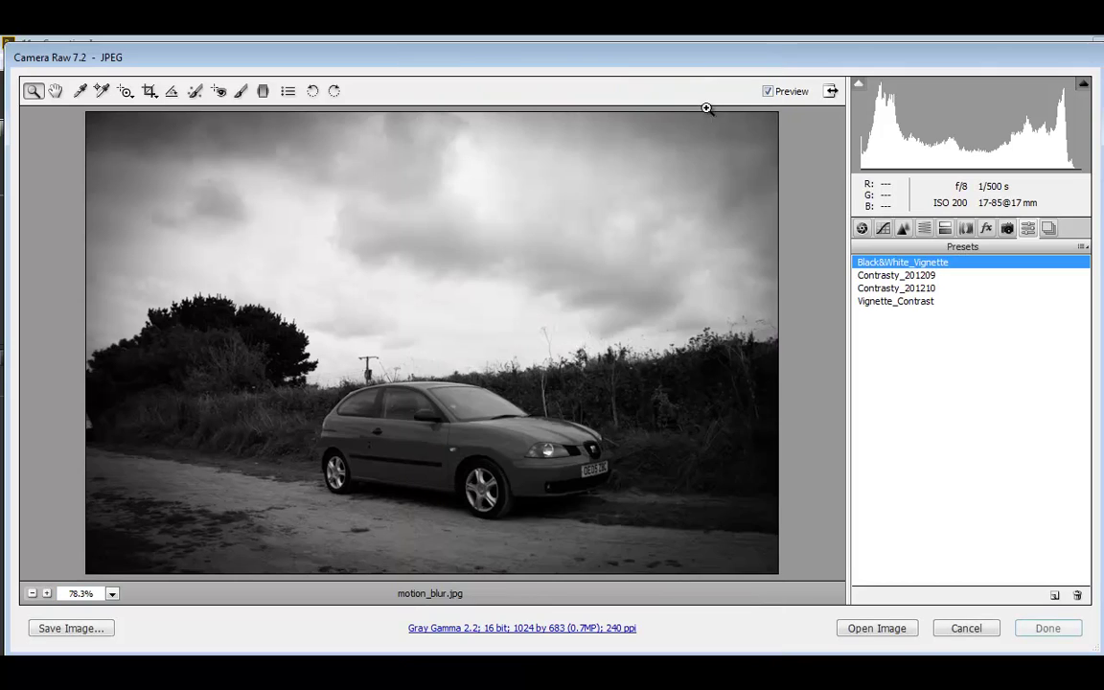
pyautogui.click(1047, 629)
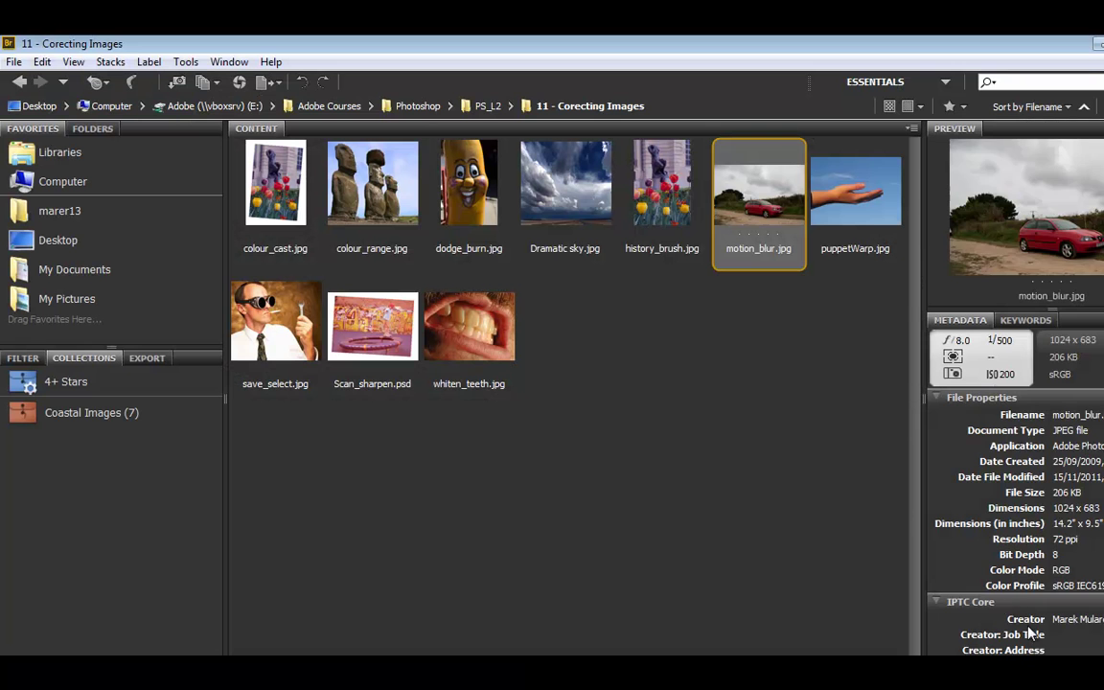
# Clear motion_blur.jpg's develop settings, then select all ten photos with Ctrl+A.
pyautogui.rightClick(746, 195)
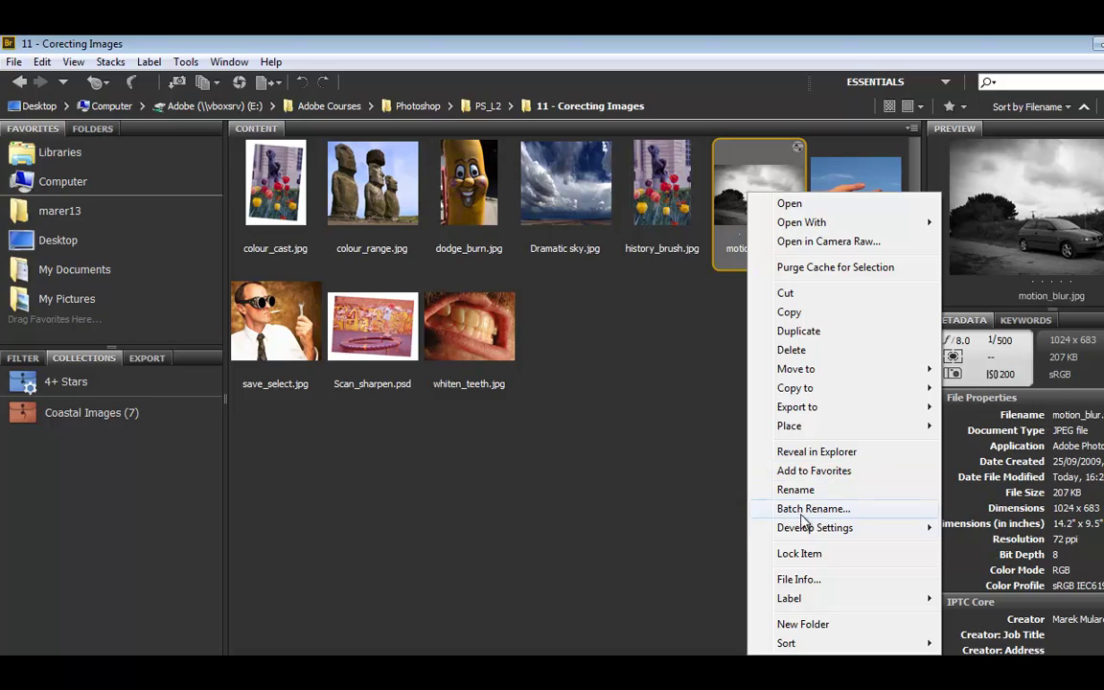
pyautogui.moveTo(901, 529)
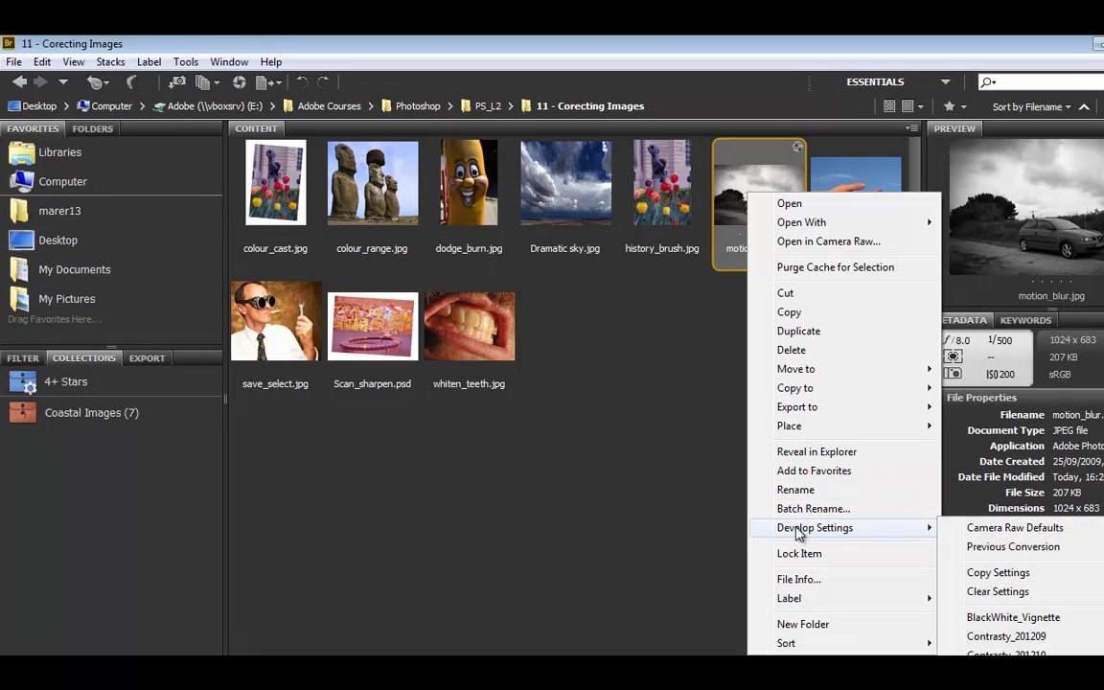
pyautogui.click(997, 592)
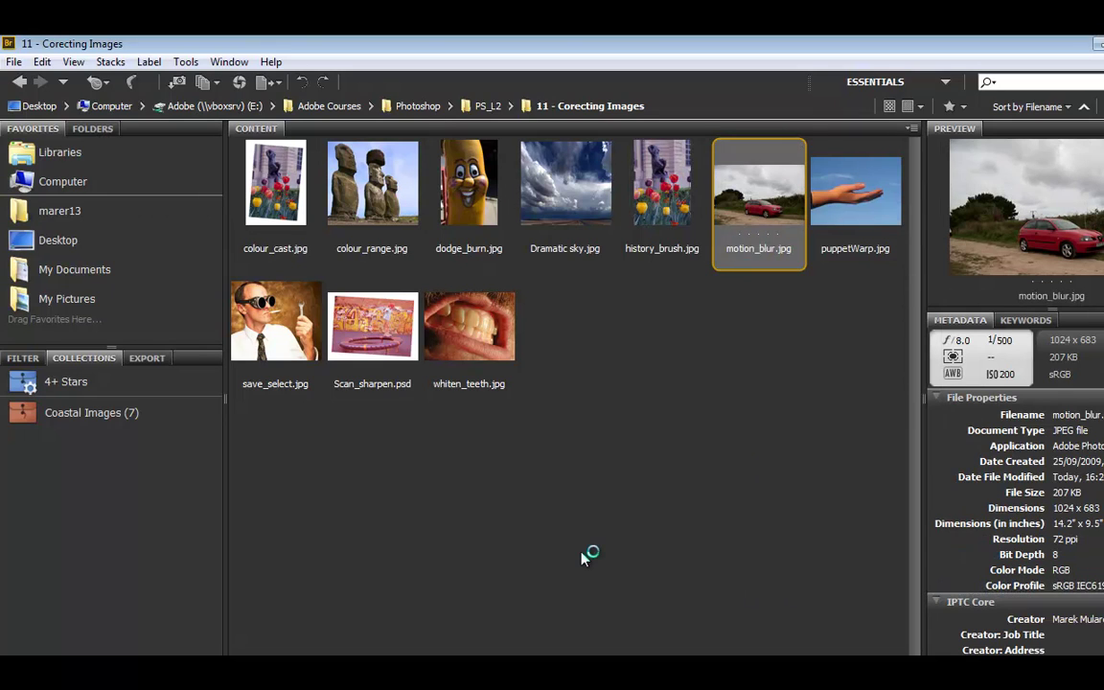
pyautogui.click(591, 423)
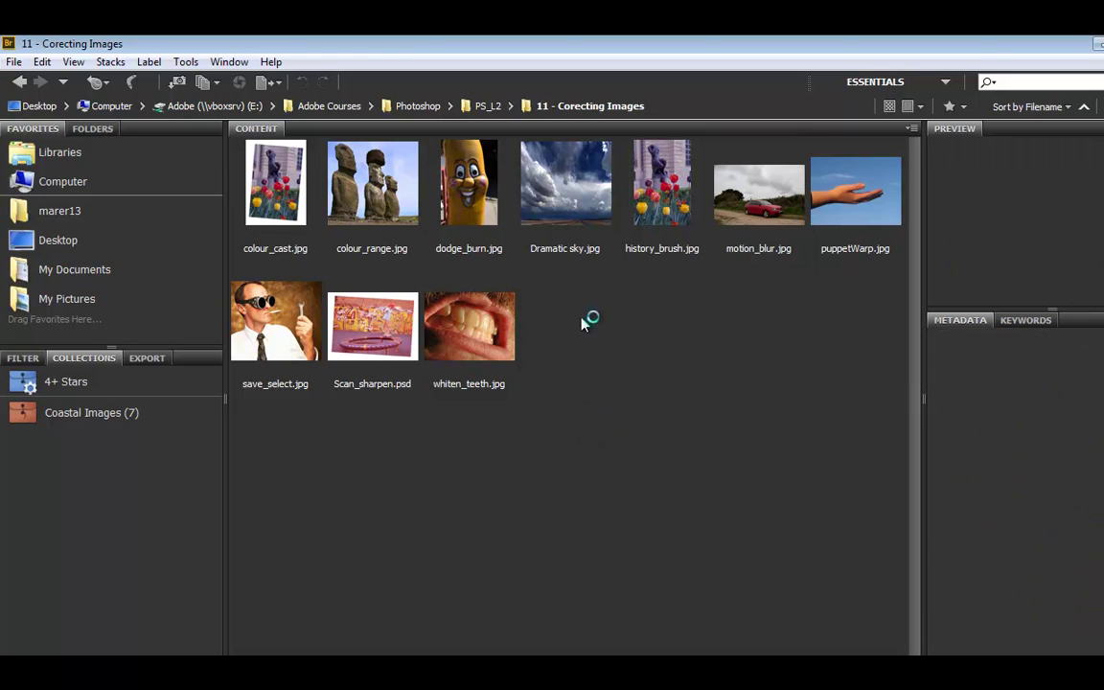
pyautogui.hotkey('ctrl', 'a')
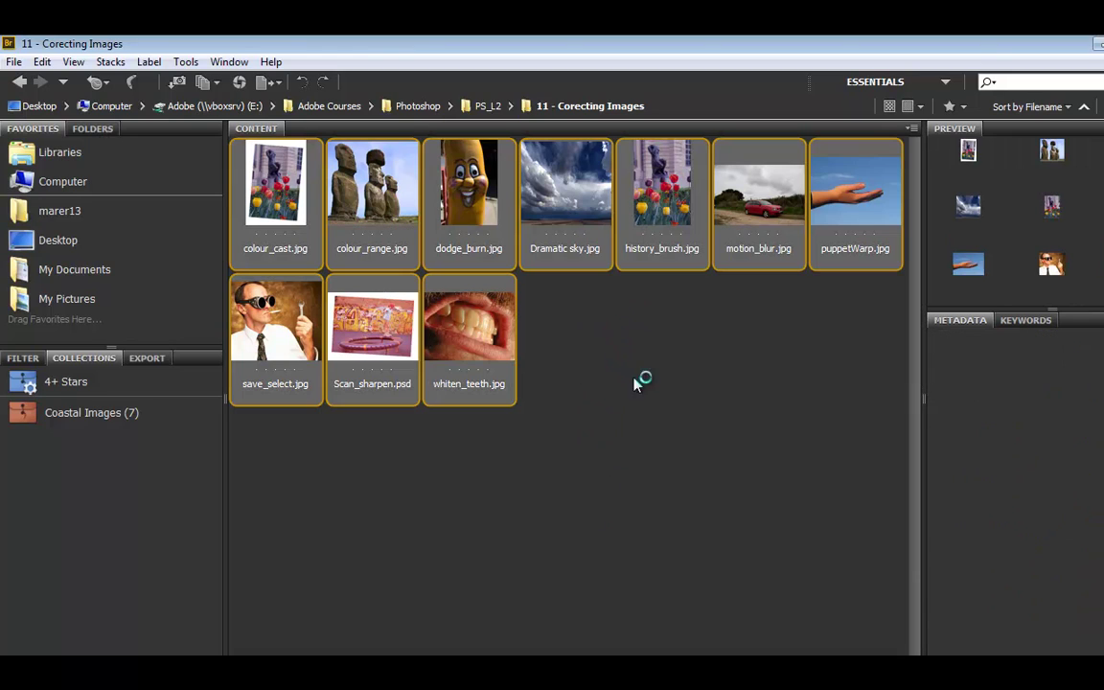
# Open the selected photos in Camera Raw and apply Black&White_Vignette to all nine at once.
pyautogui.rightClick(557, 199)
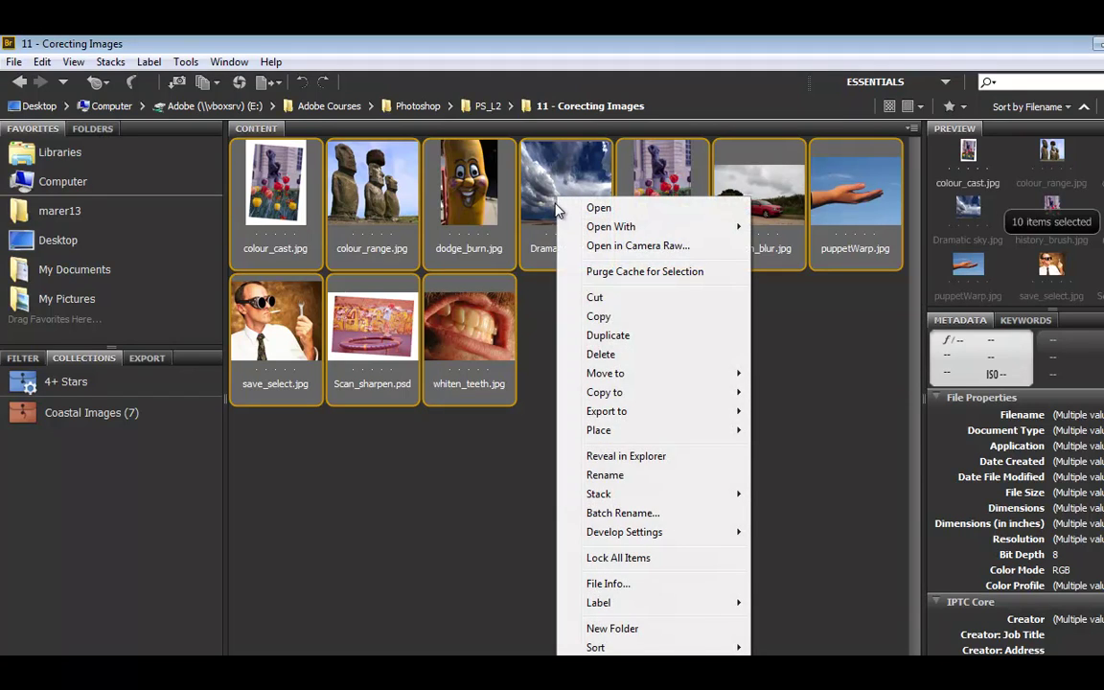
pyautogui.click(661, 247)
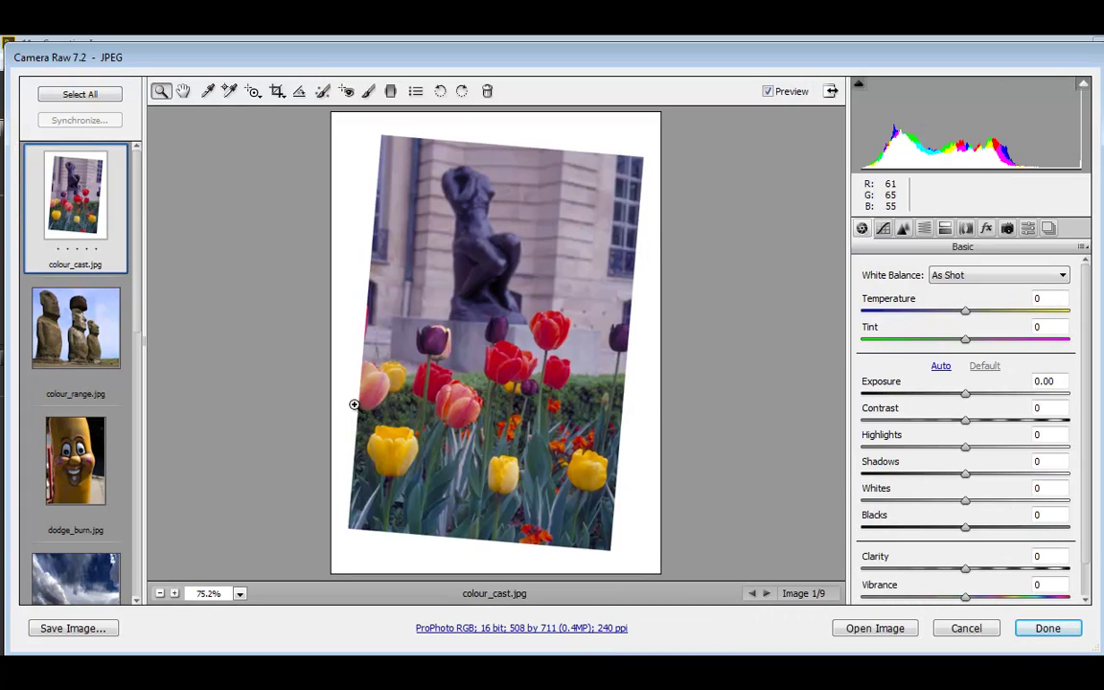
pyautogui.moveTo(137, 244); pyautogui.dragTo(142, 196)
pyautogui.click(82, 97)
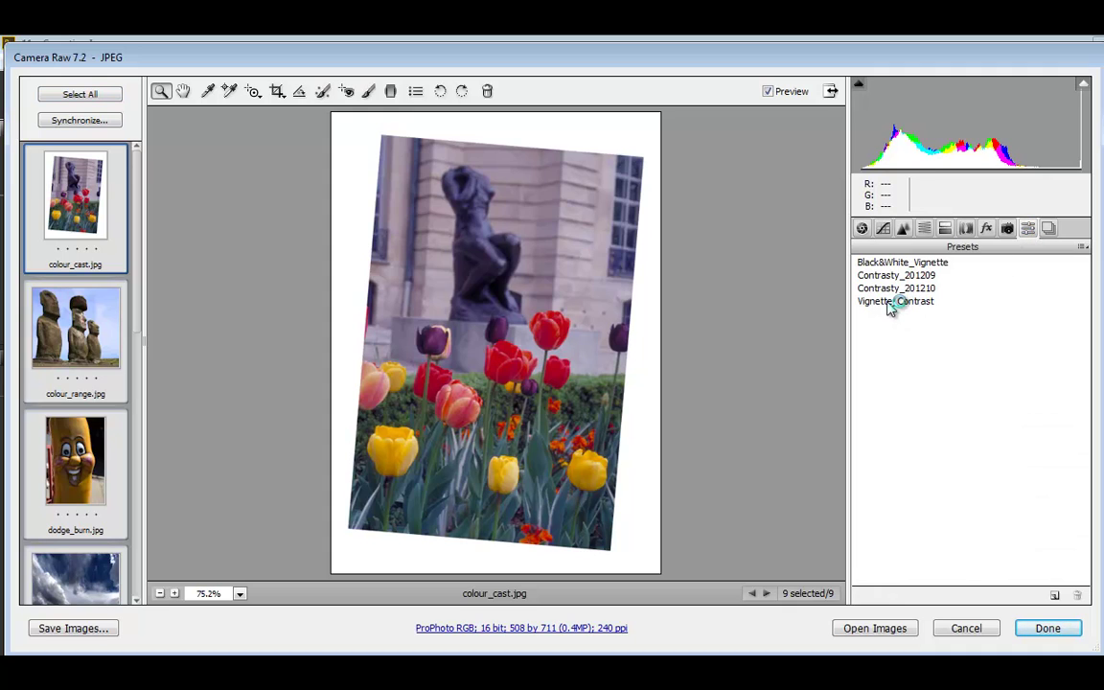
pyautogui.click(900, 261)
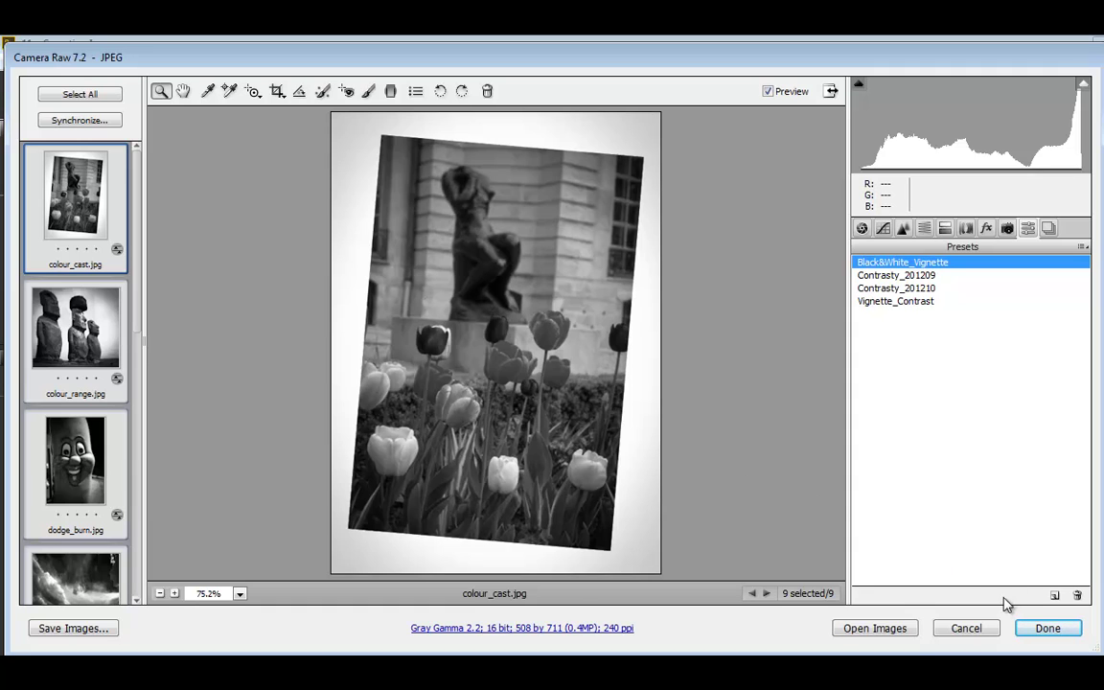
# Cancel, reopen the photos in Camera Raw, and apply Black&White_Vignette to motion_blur.jpg only.
pyautogui.click(963, 631)
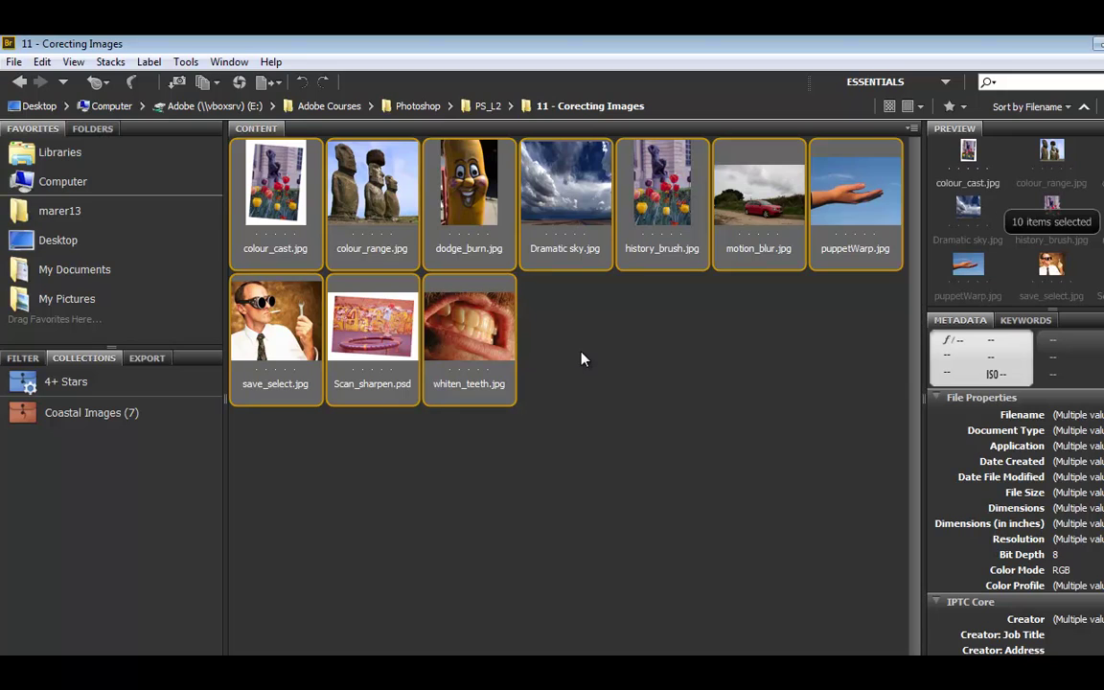
pyautogui.rightClick(554, 206)
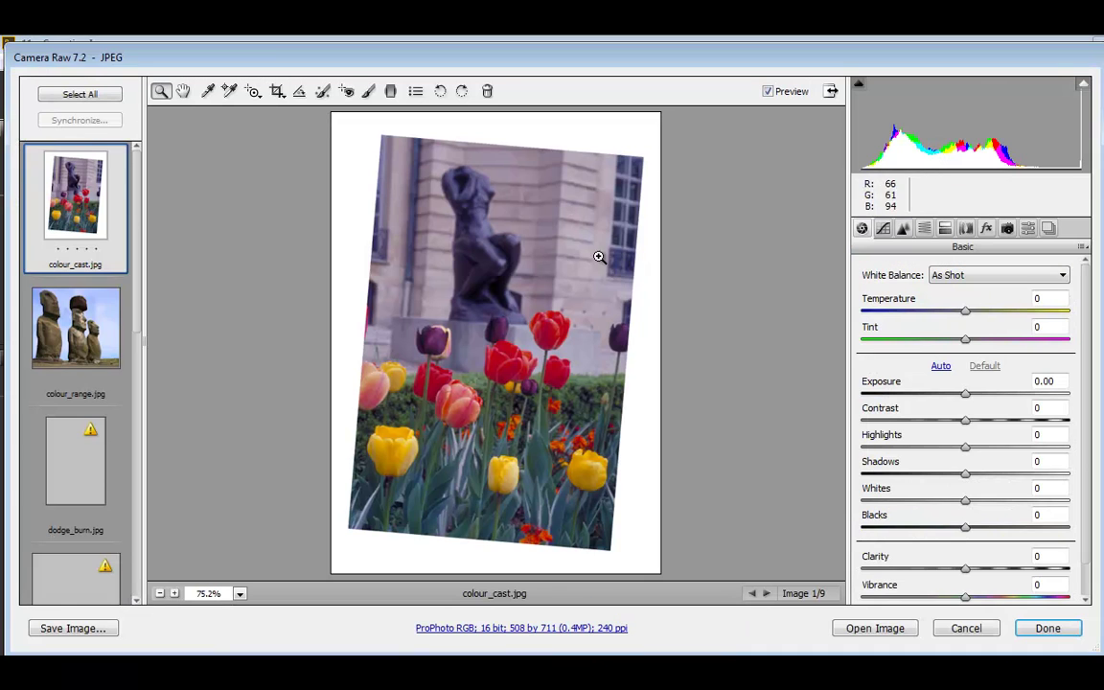
pyautogui.scroll(-5, 134, 317)
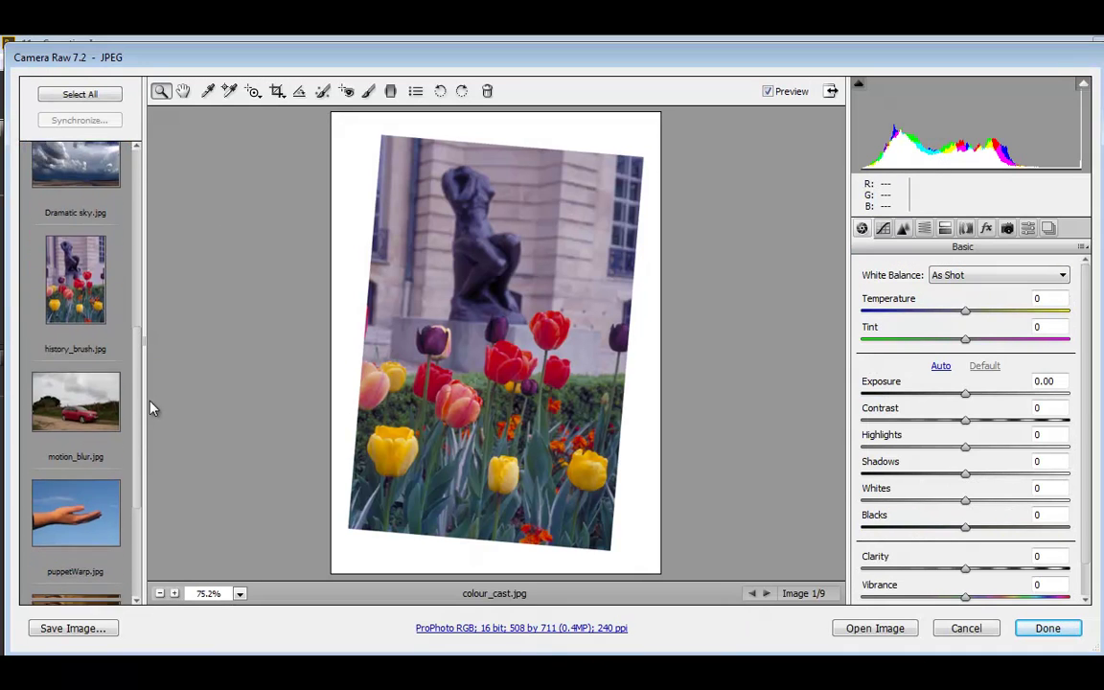
pyautogui.click(69, 236)
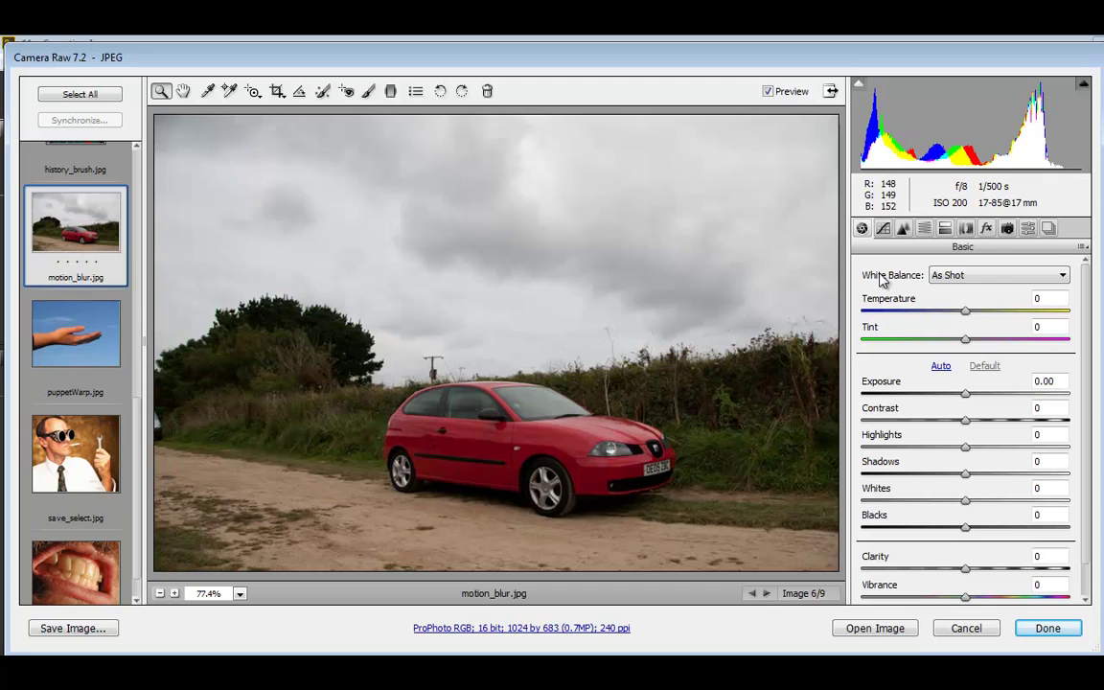
pyautogui.click(1028, 230)
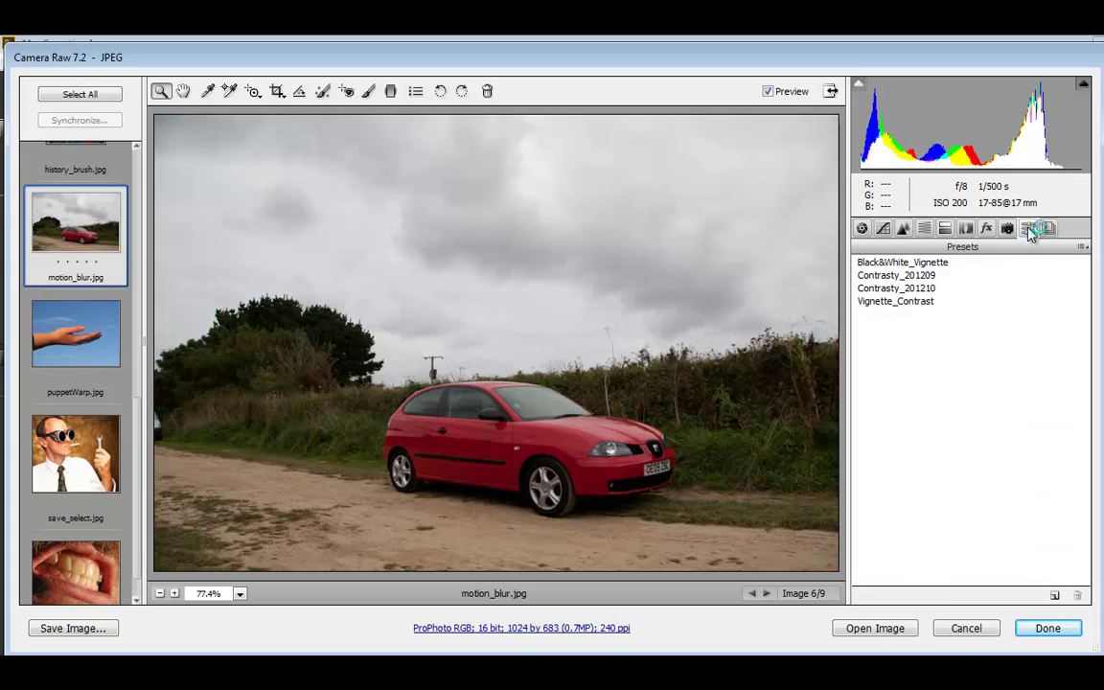
pyautogui.click(927, 263)
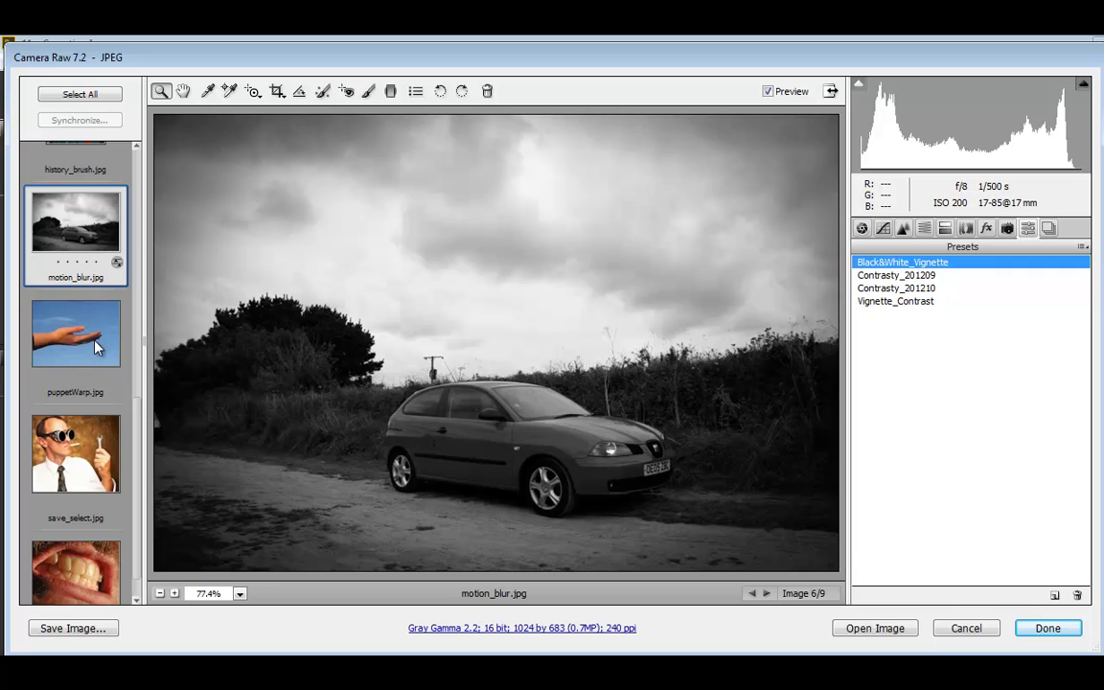
# Add puppetWarp, save_select, whiten_teeth, history_brush, Dramatic sky, dodge_burn, colour_range and colour_cast to the selection.
pyautogui.keyDown('ctrl'); pyautogui.click(96, 350); pyautogui.keyUp('ctrl')
pyautogui.keyDown('ctrl'); pyautogui.click(82, 460); pyautogui.keyUp('ctrl')
pyautogui.keyDown('ctrl'); pyautogui.click(115, 565); pyautogui.keyUp('ctrl')
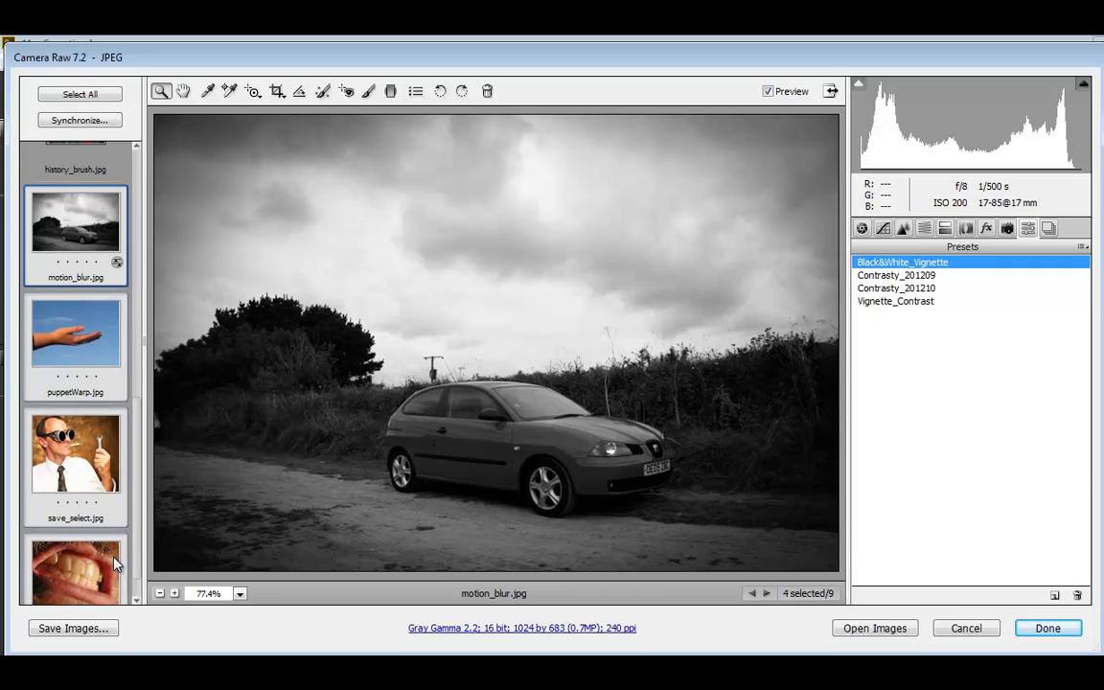
pyautogui.moveTo(140, 523)
pyautogui.mouseDown()
pyautogui.moveTo(140, 547)
pyautogui.moveTo(145, 303)
pyautogui.moveTo(159, 394)
pyautogui.mouseUp()
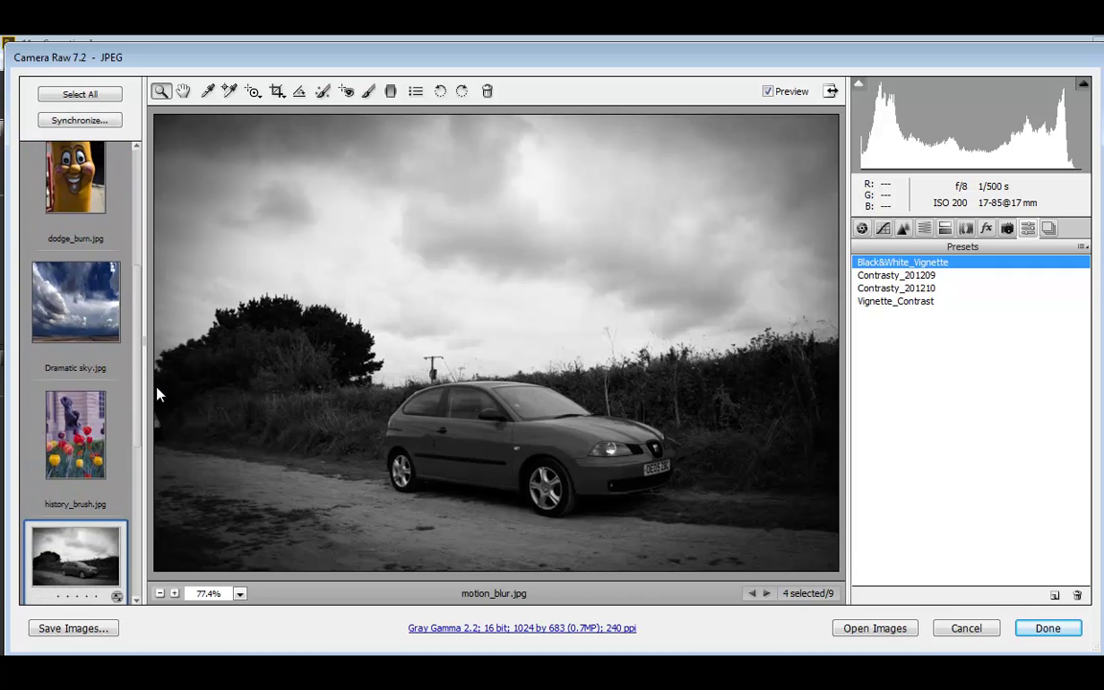
pyautogui.keyDown('ctrl'); pyautogui.click(110, 421); pyautogui.keyUp('ctrl')
pyautogui.keyDown('ctrl'); pyautogui.click(96, 287); pyautogui.keyUp('ctrl')
pyautogui.keyDown('ctrl'); pyautogui.click(119, 226); pyautogui.keyUp('ctrl')
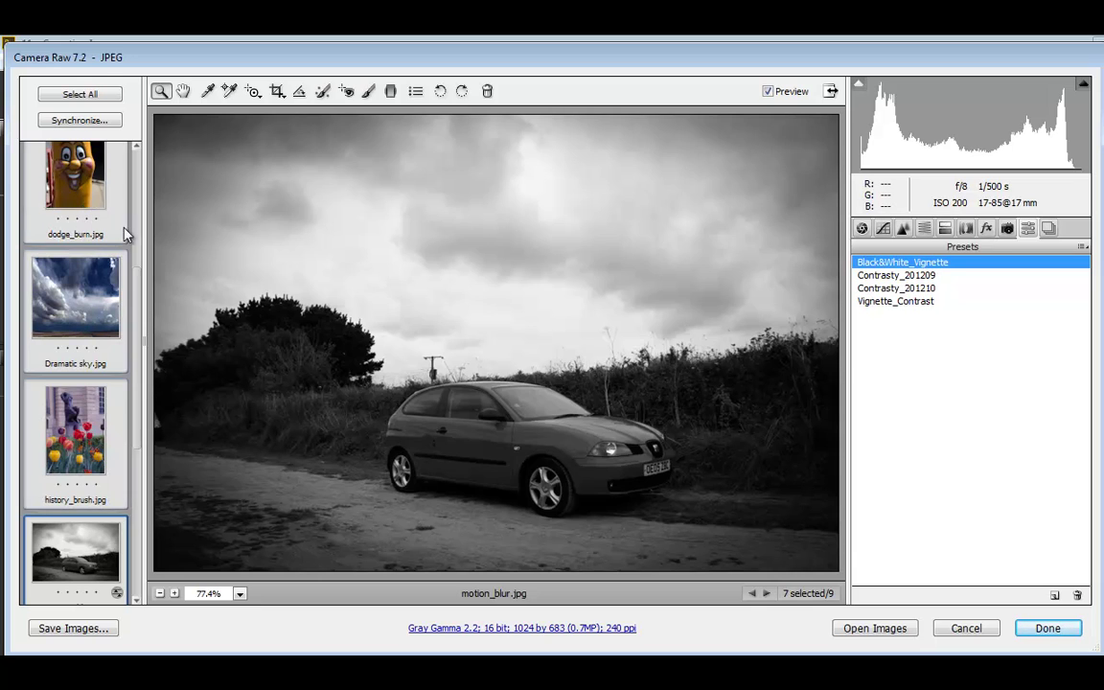
pyautogui.scroll(5, 139, 249)
pyautogui.keyDown('ctrl'); pyautogui.click(77, 321); pyautogui.keyUp('ctrl')
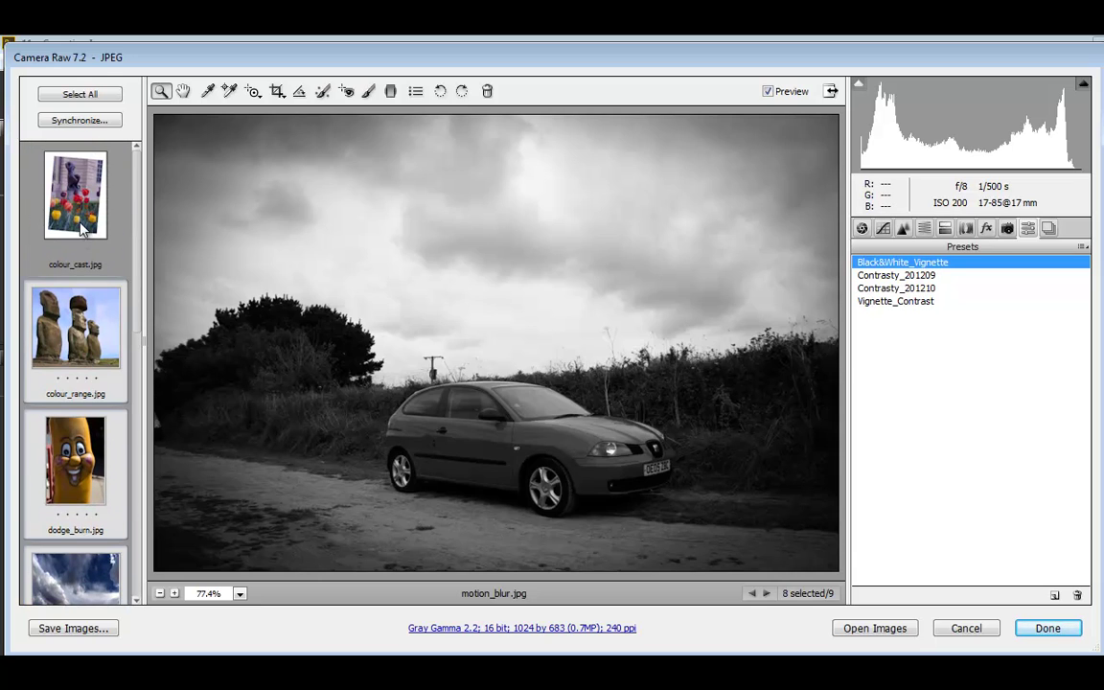
pyautogui.keyDown('ctrl'); pyautogui.click(82, 228); pyautogui.keyUp('ctrl')
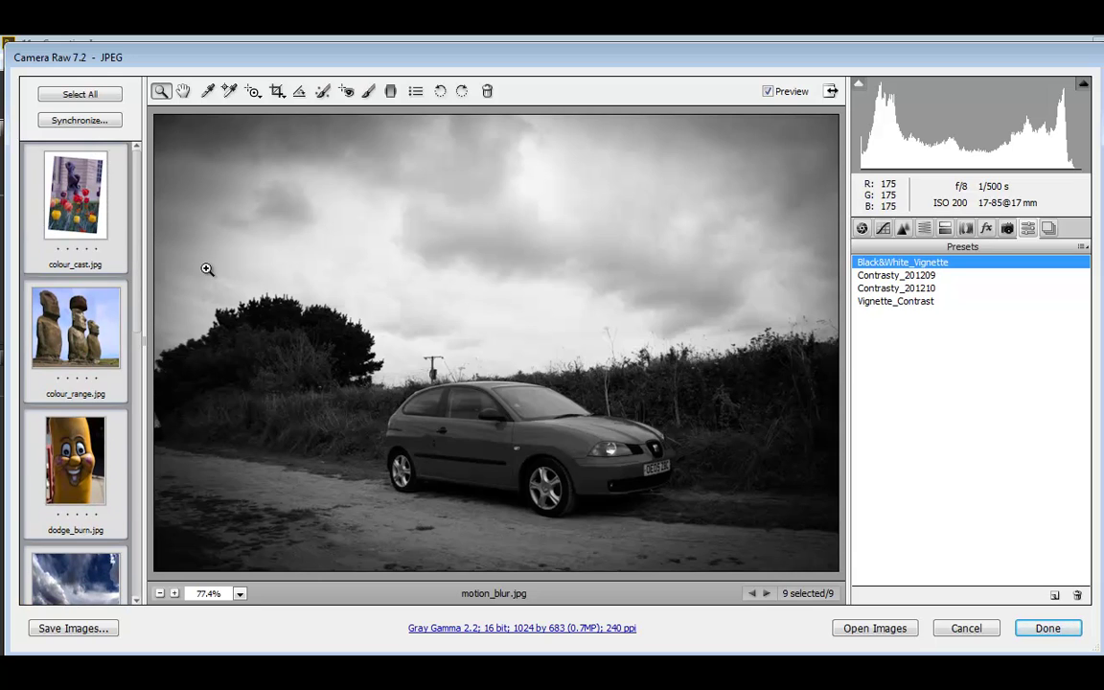
# Synchronize motion_blur.jpg's settings to all nine selected images, keeping every setting checked.
pyautogui.click(80, 119)
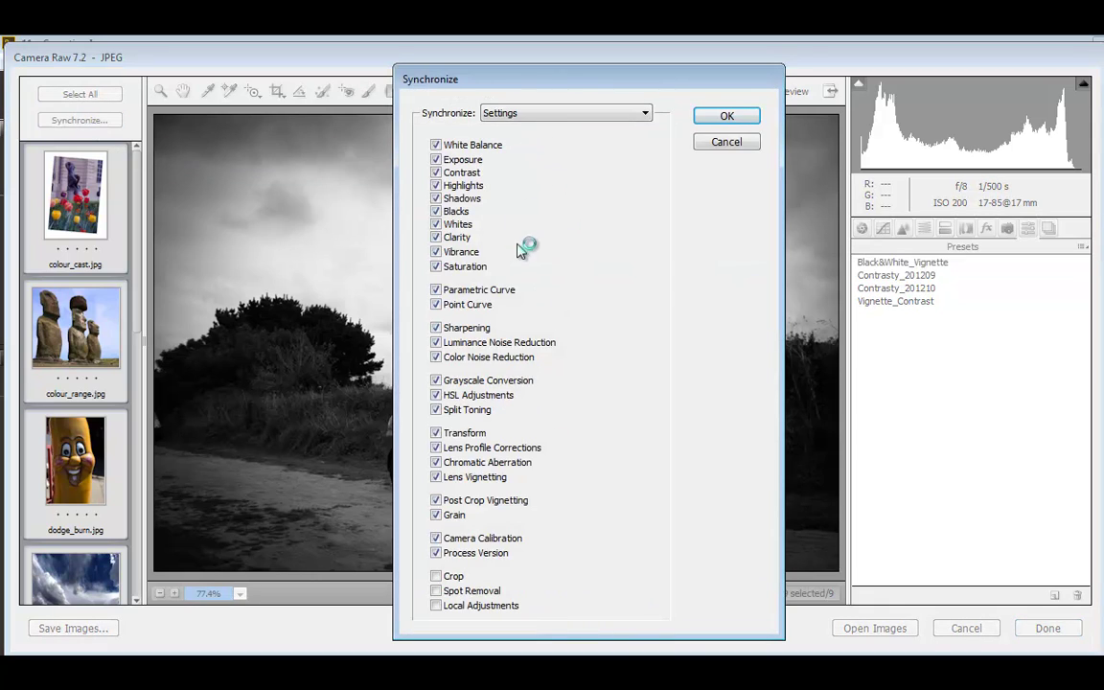
pyautogui.click(734, 116)
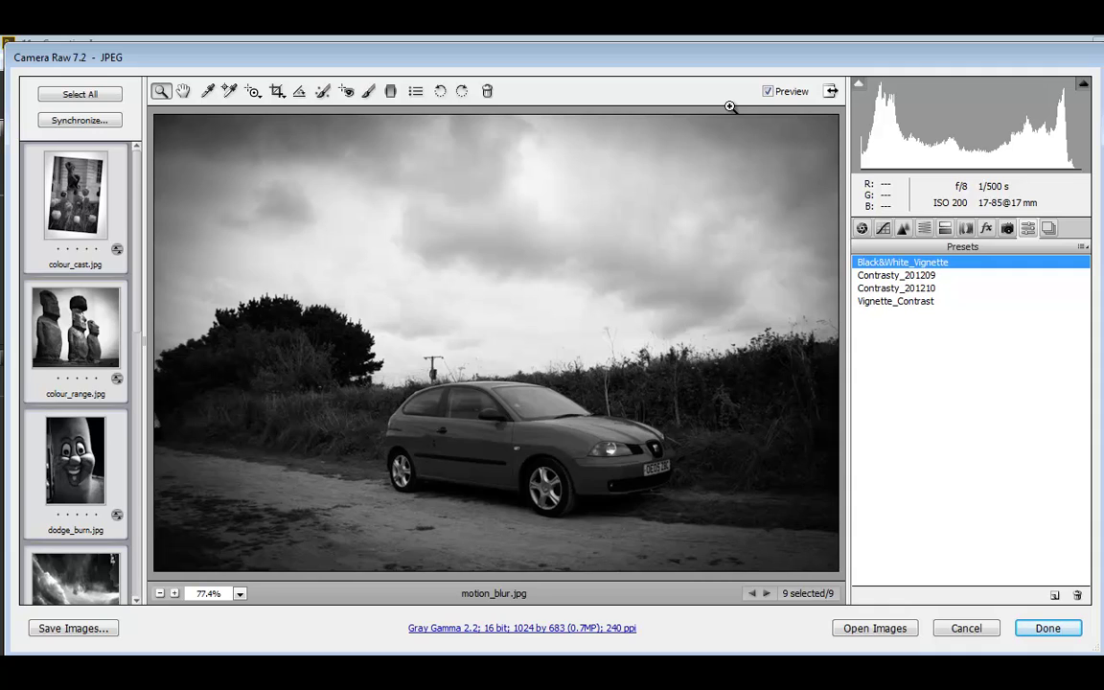
# Commit the Camera Raw edits back to Bridge and clear the thumbnail selection.
pyautogui.click(1048, 630)
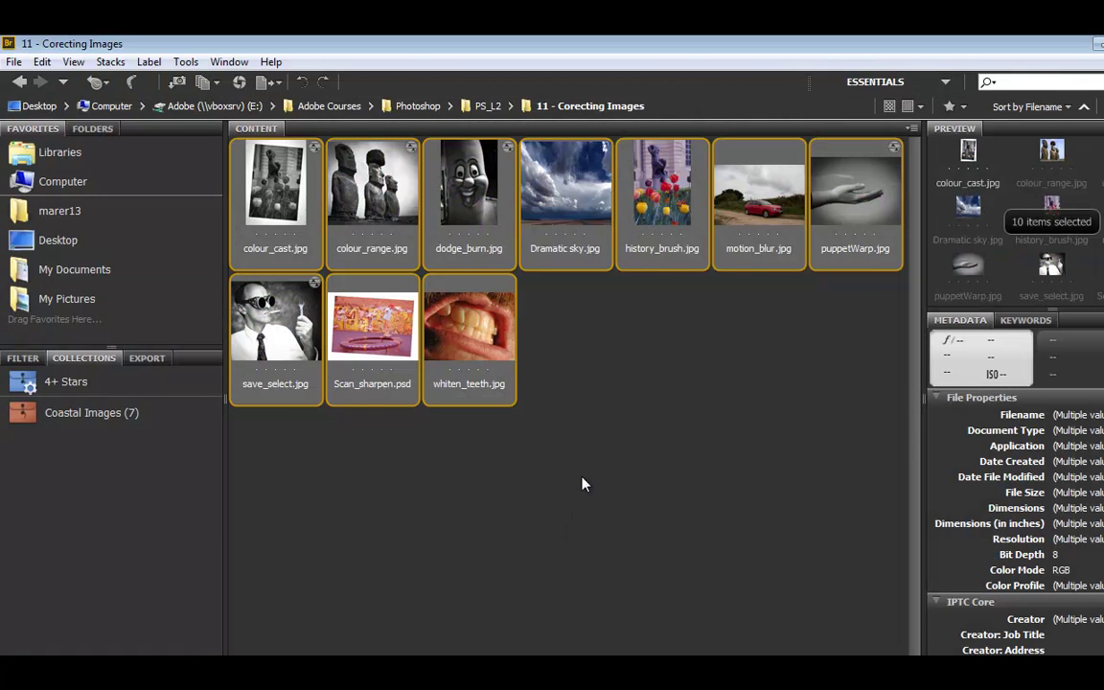
pyautogui.click(589, 475)
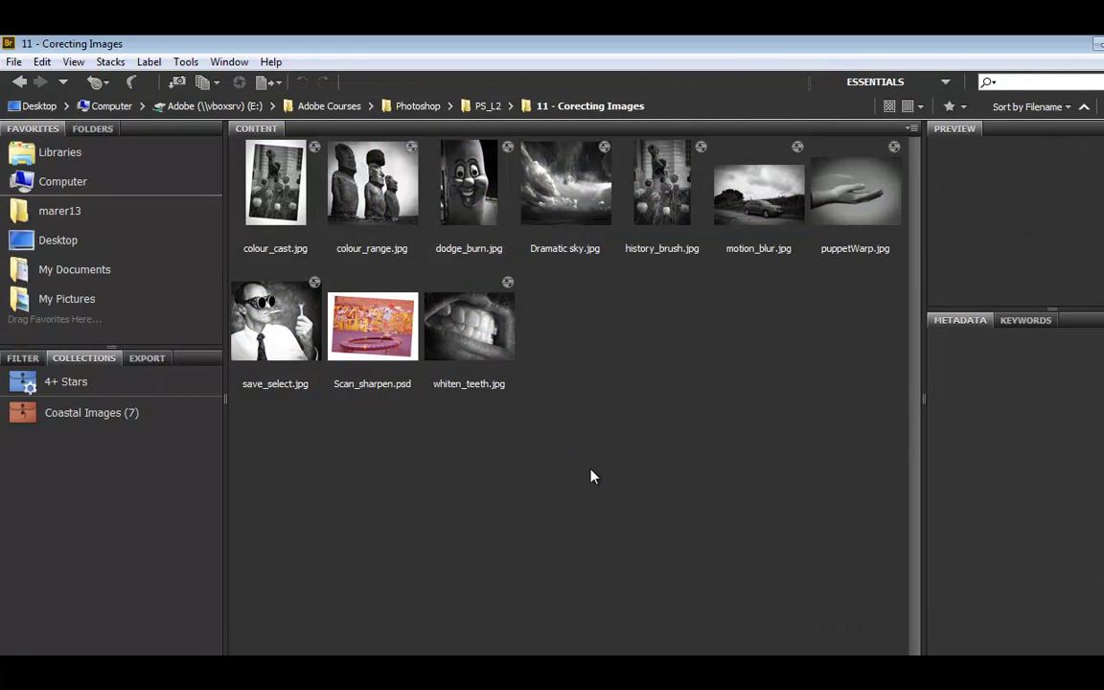